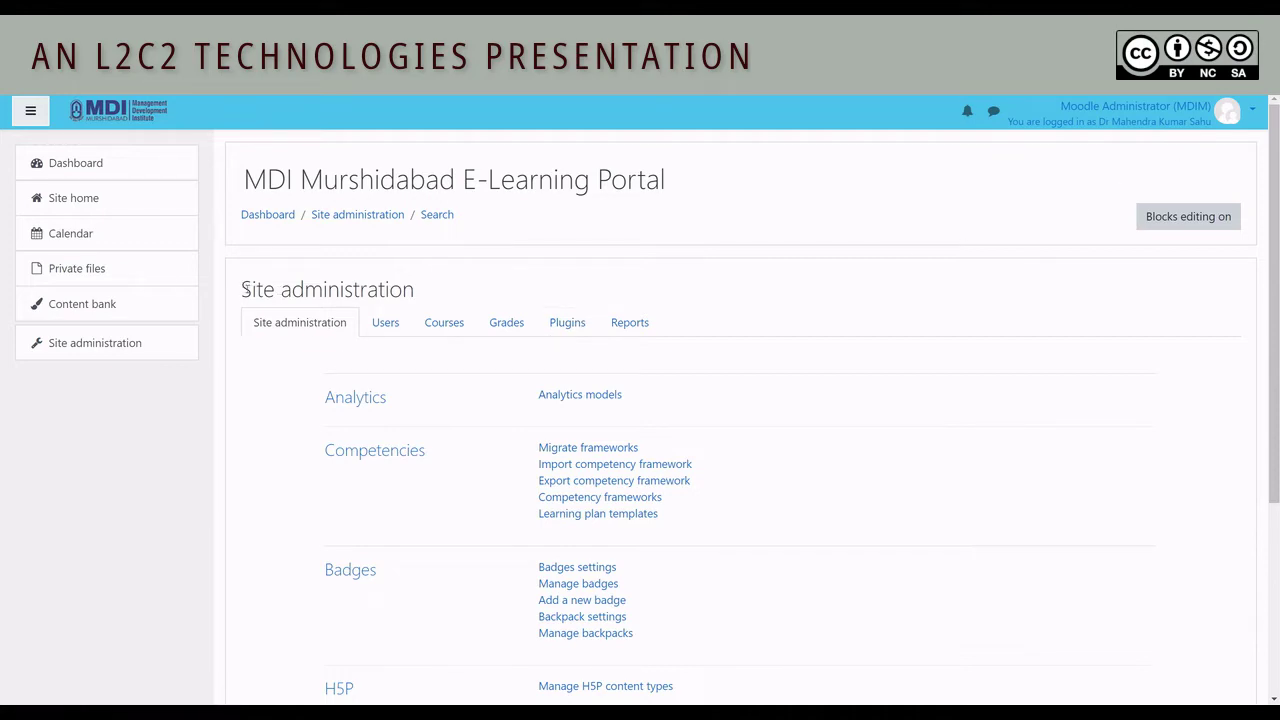
Step: In course management, open Elective courses and show the Industrial Relations & Labor Laws - I details (29 students, Topics format)
{"action": "left_click_drag", "start_coordinate": [241, 289], "coordinate": [414, 290]}
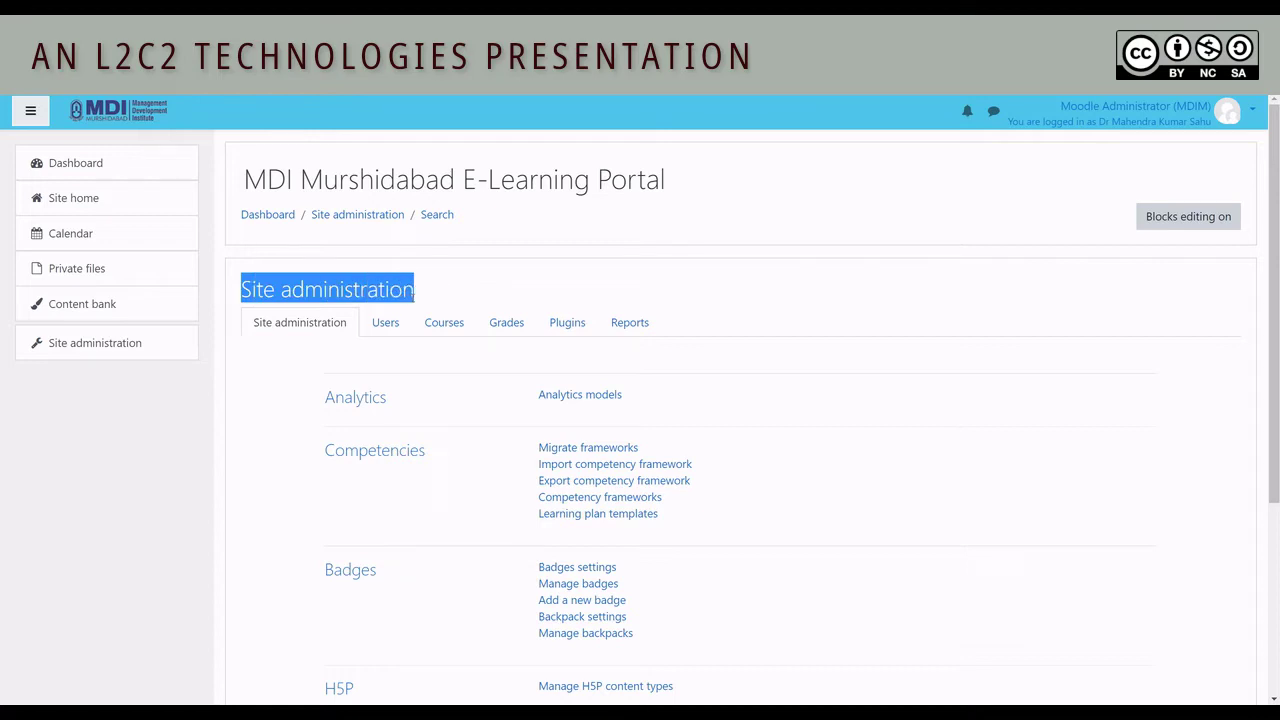
{"action": "left_click", "coordinate": [457, 330]}
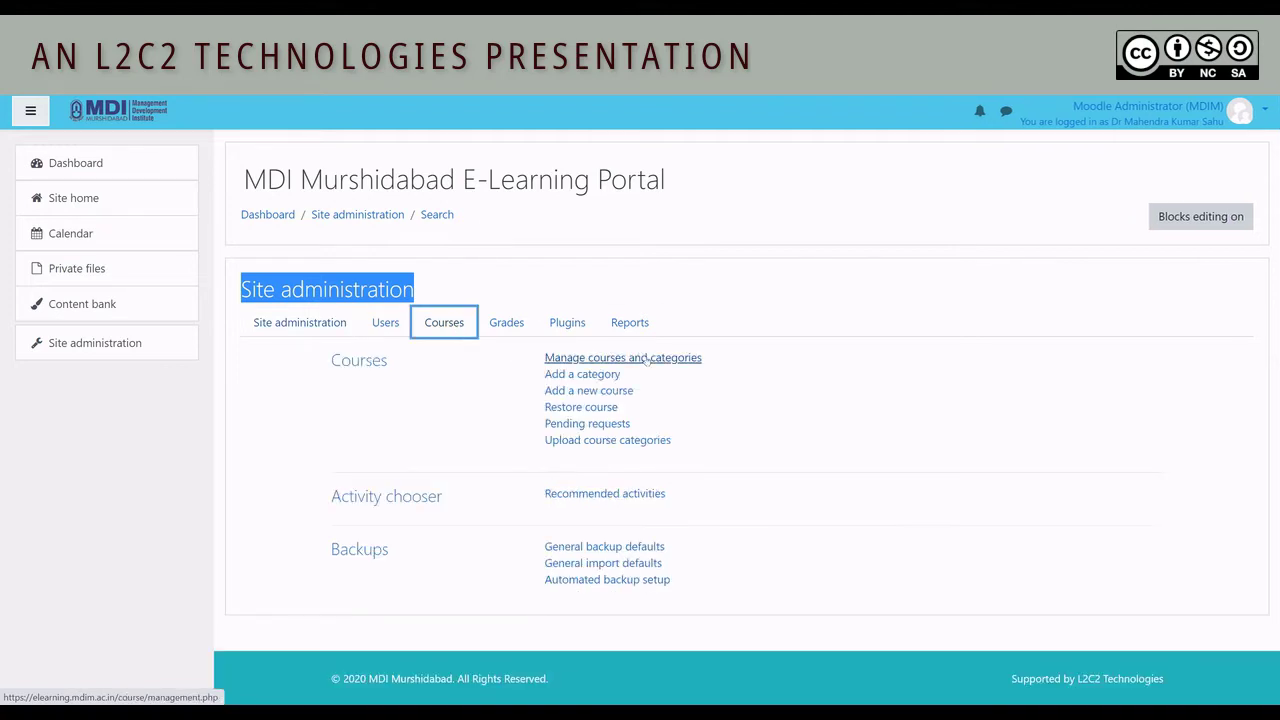
{"action": "left_click", "coordinate": [646, 358]}
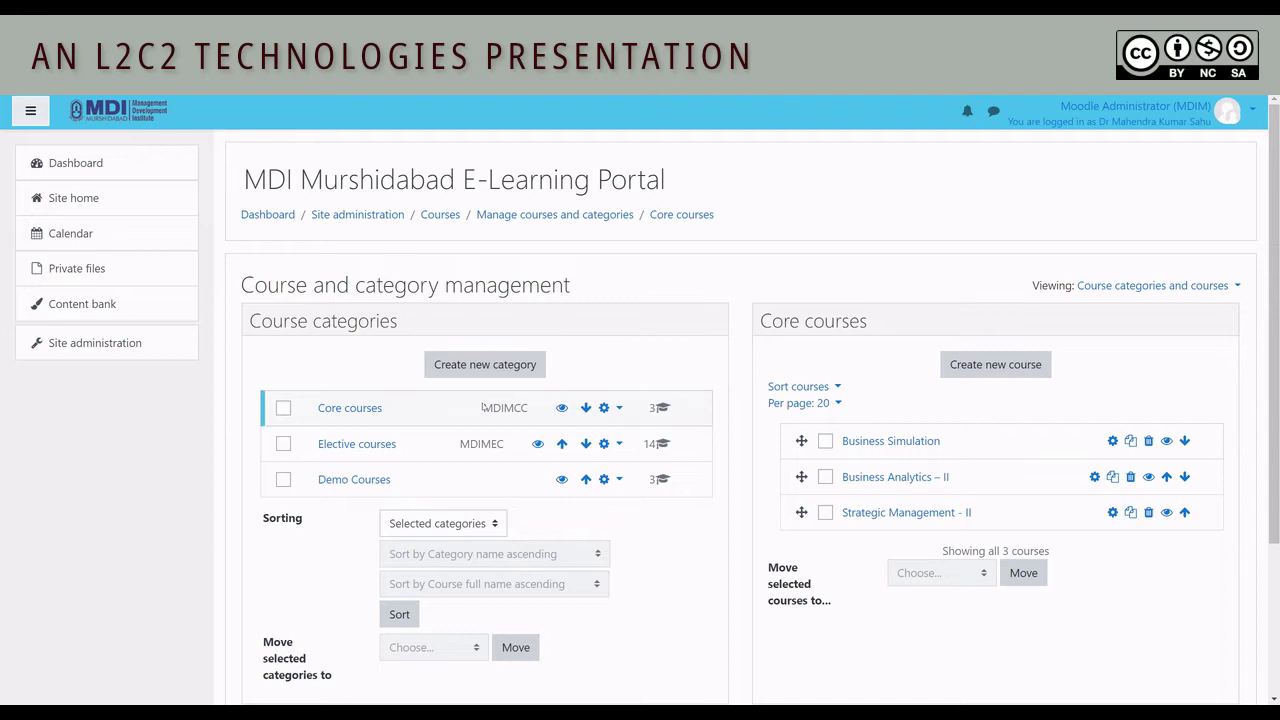
{"action": "left_click", "coordinate": [371, 449]}
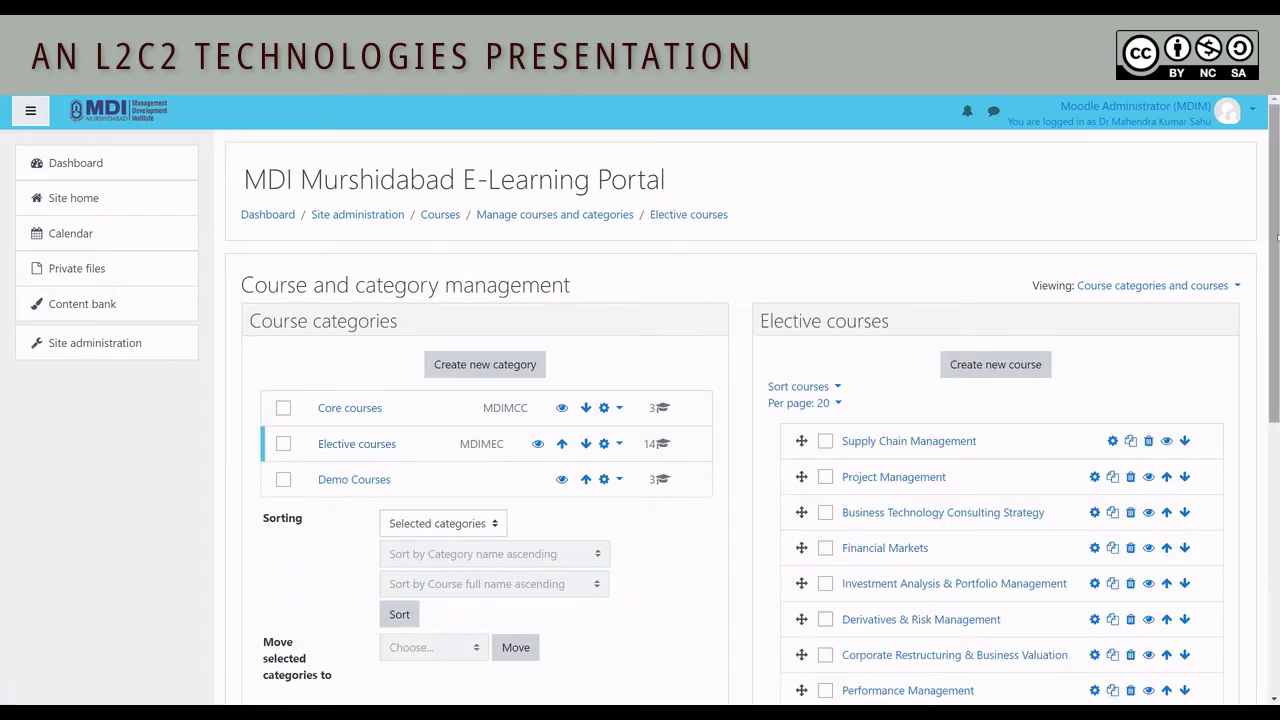
{"action": "scroll", "coordinate": [1276, 300], "scroll_direction": "down", "scroll_amount": 2}
{"action": "scroll", "coordinate": [1276, 300], "scroll_direction": "down", "scroll_amount": 3}
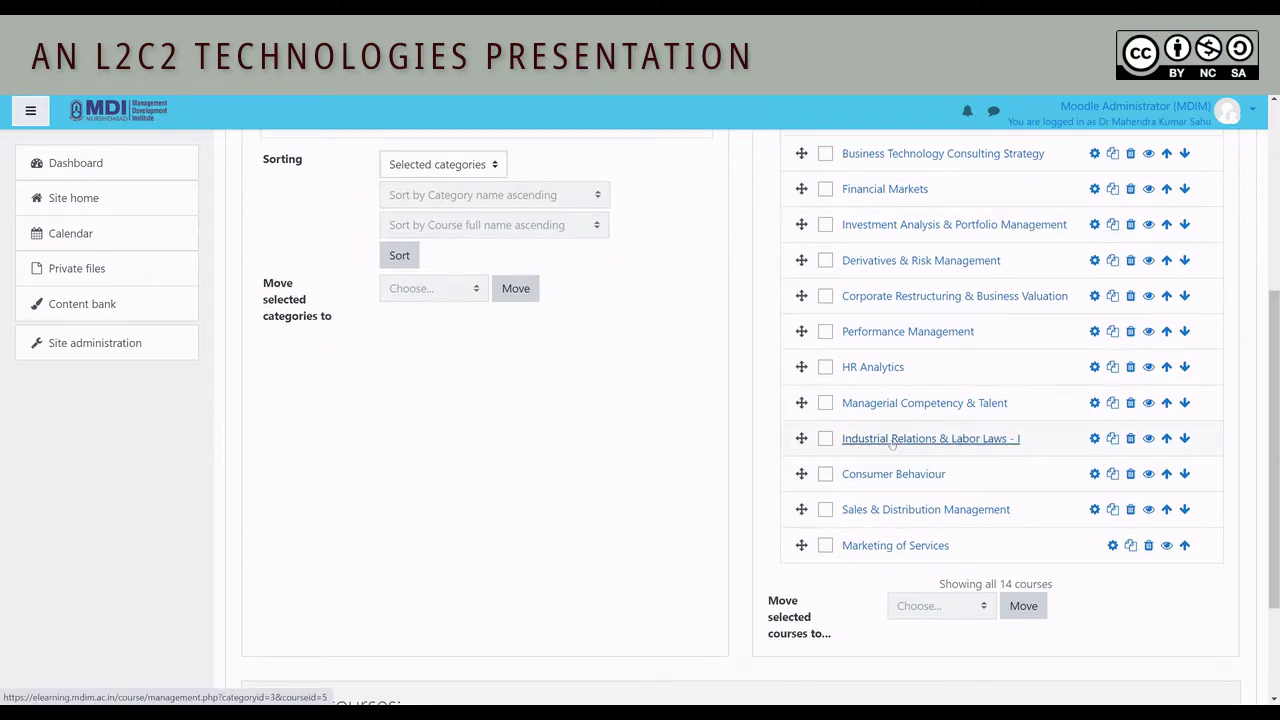
{"action": "left_click", "coordinate": [891, 440]}
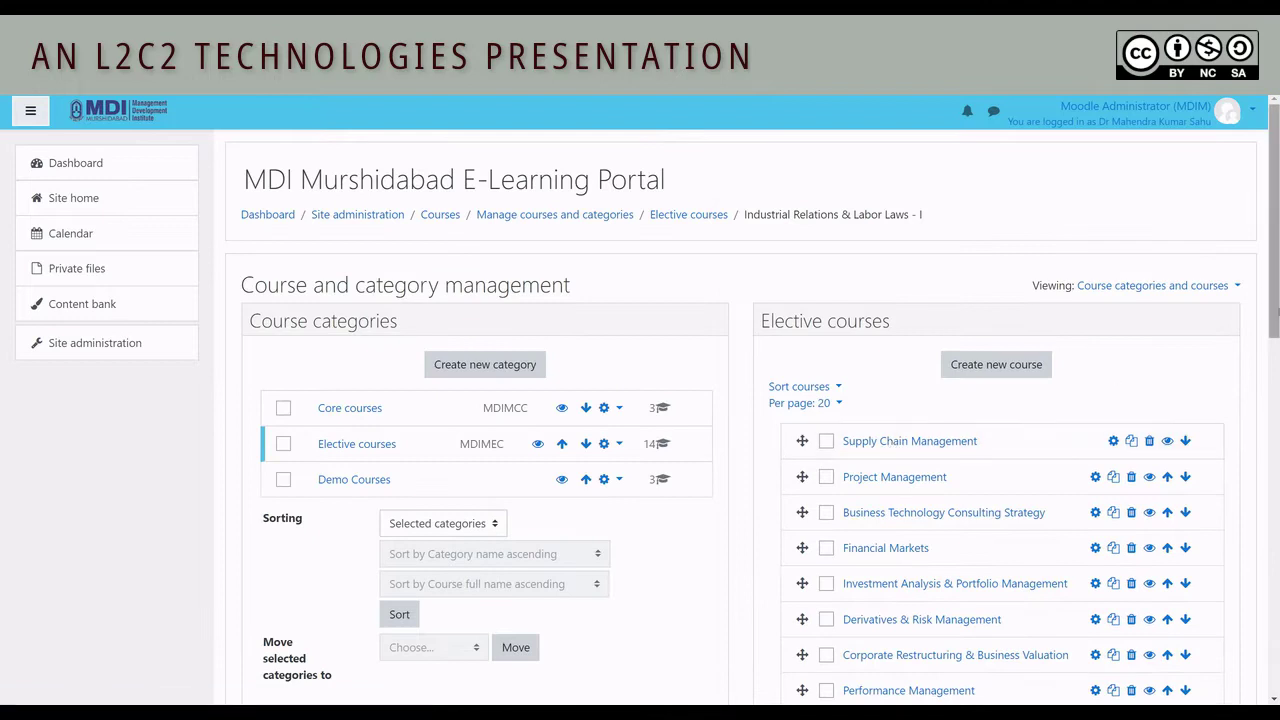
{"action": "scroll", "coordinate": [614, 428], "scroll_direction": "down", "scroll_amount": 10}
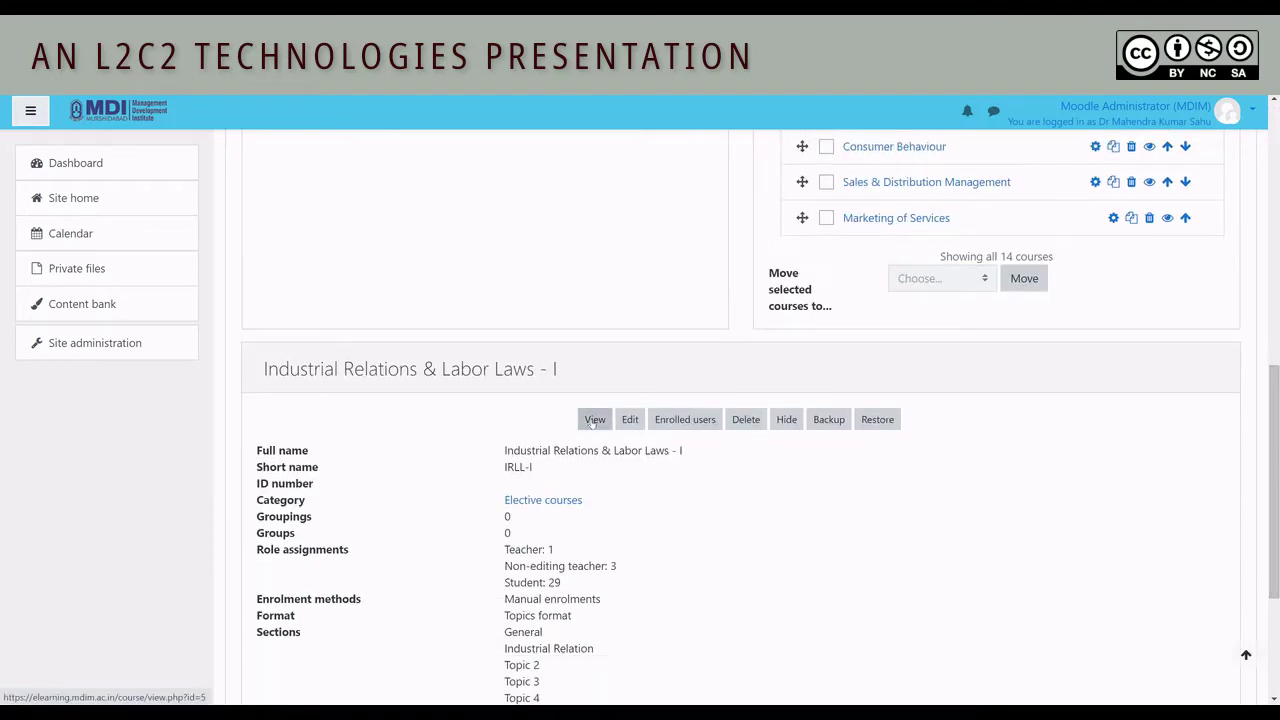
Step: Go from the Industrial Relations & Labor Laws - I course page to its full Course administration page
{"action": "left_click", "coordinate": [594, 420]}
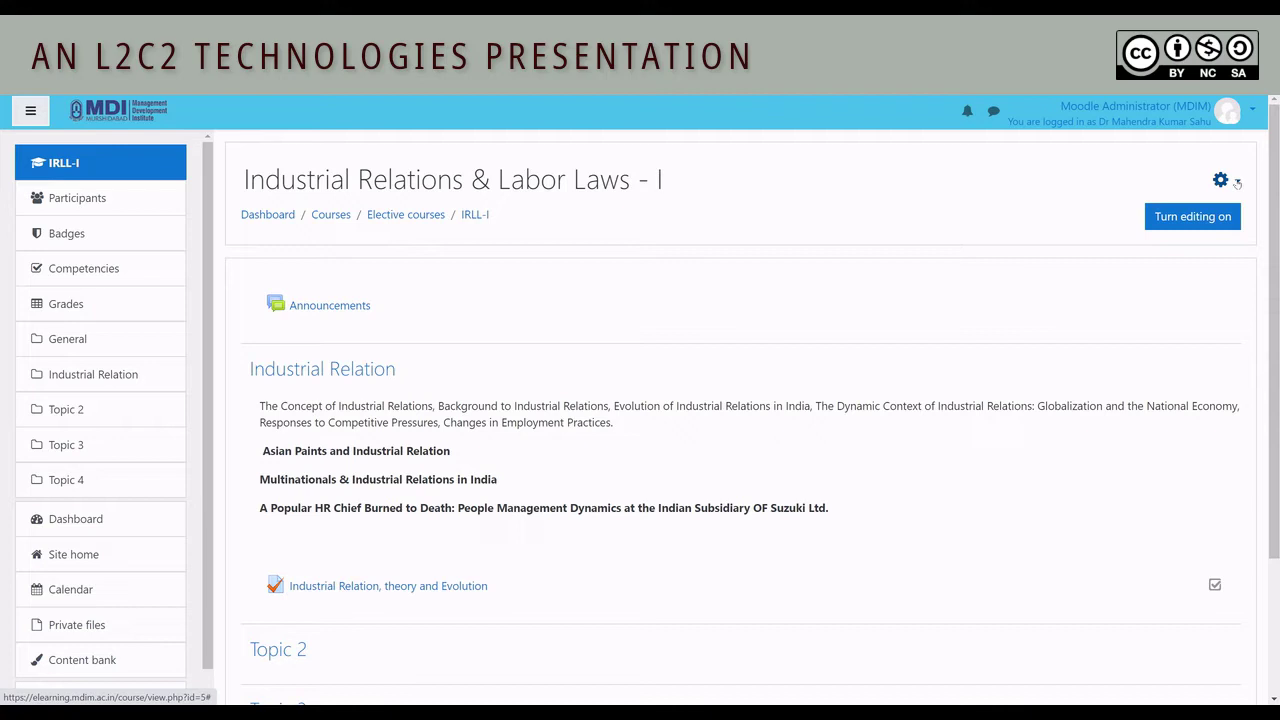
{"action": "left_click", "coordinate": [1237, 183]}
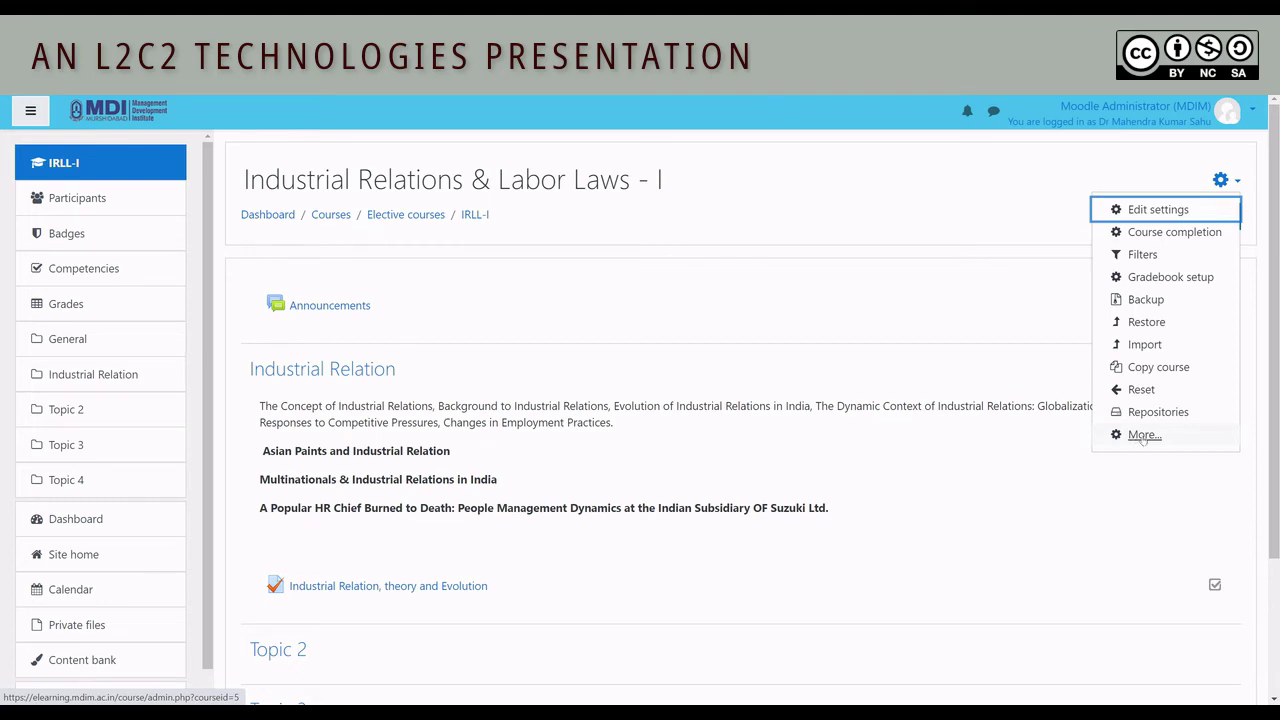
{"action": "left_click", "coordinate": [1142, 436]}
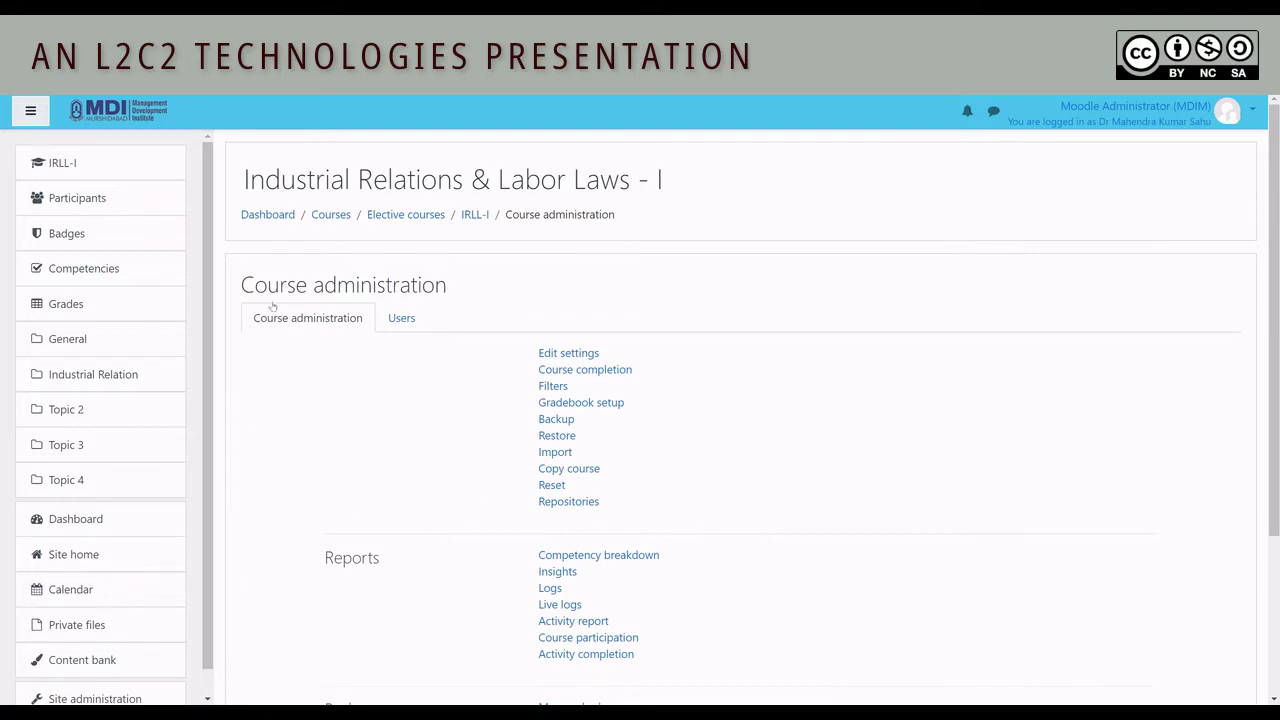
{"action": "left_click_drag", "start_coordinate": [241, 283], "coordinate": [456, 289]}
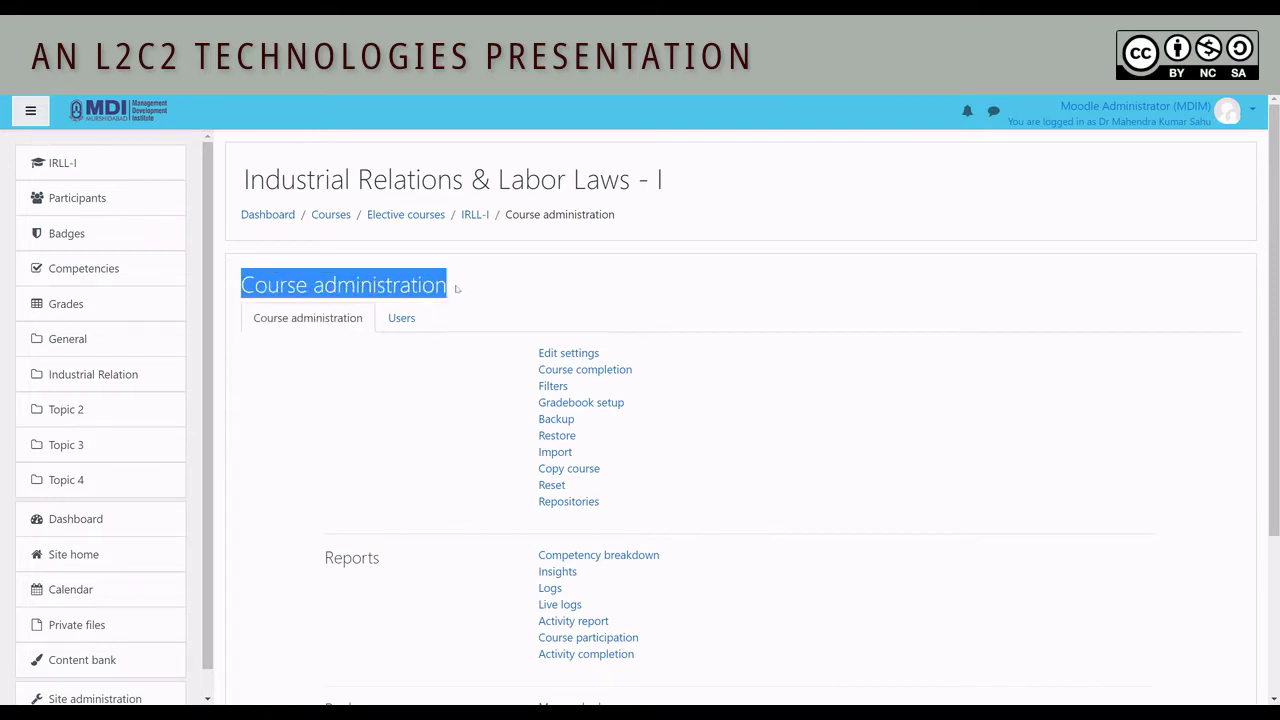
{"action": "left_click_drag", "start_coordinate": [243, 179], "coordinate": [640, 175]}
{"action": "left_click", "coordinate": [677, 177]}
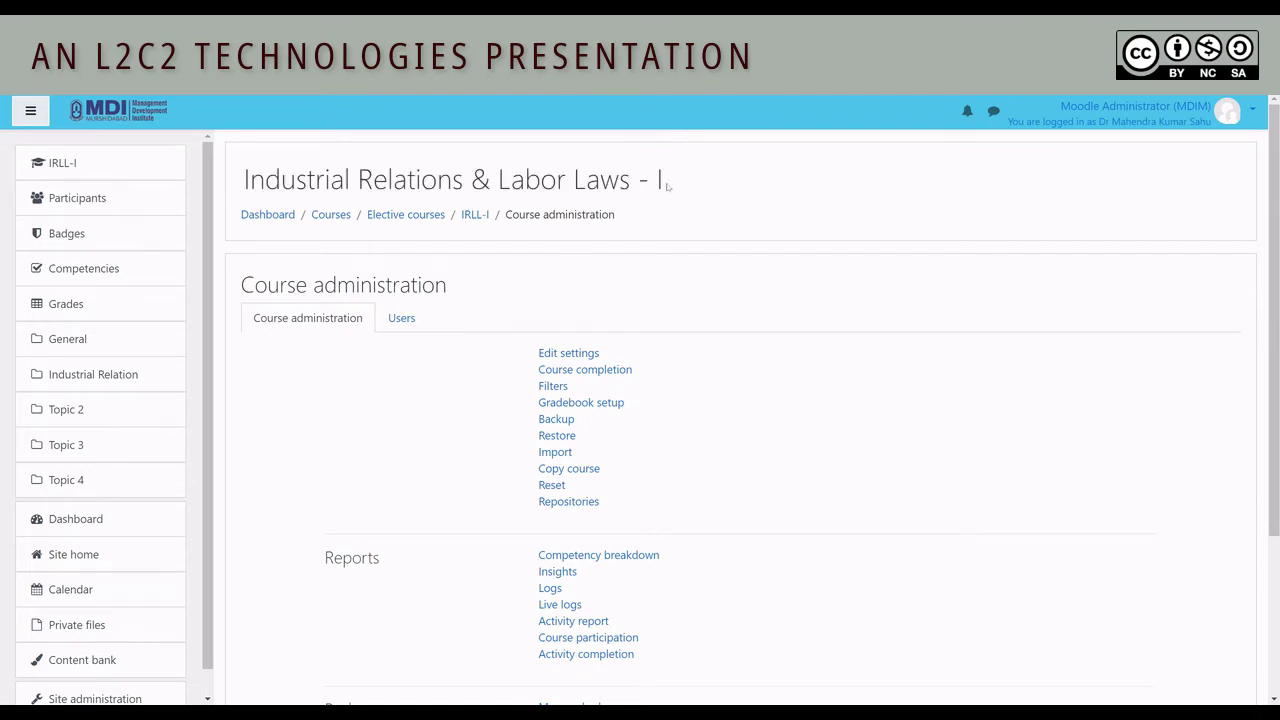
{"action": "triple_click", "coordinate": [668, 186]}
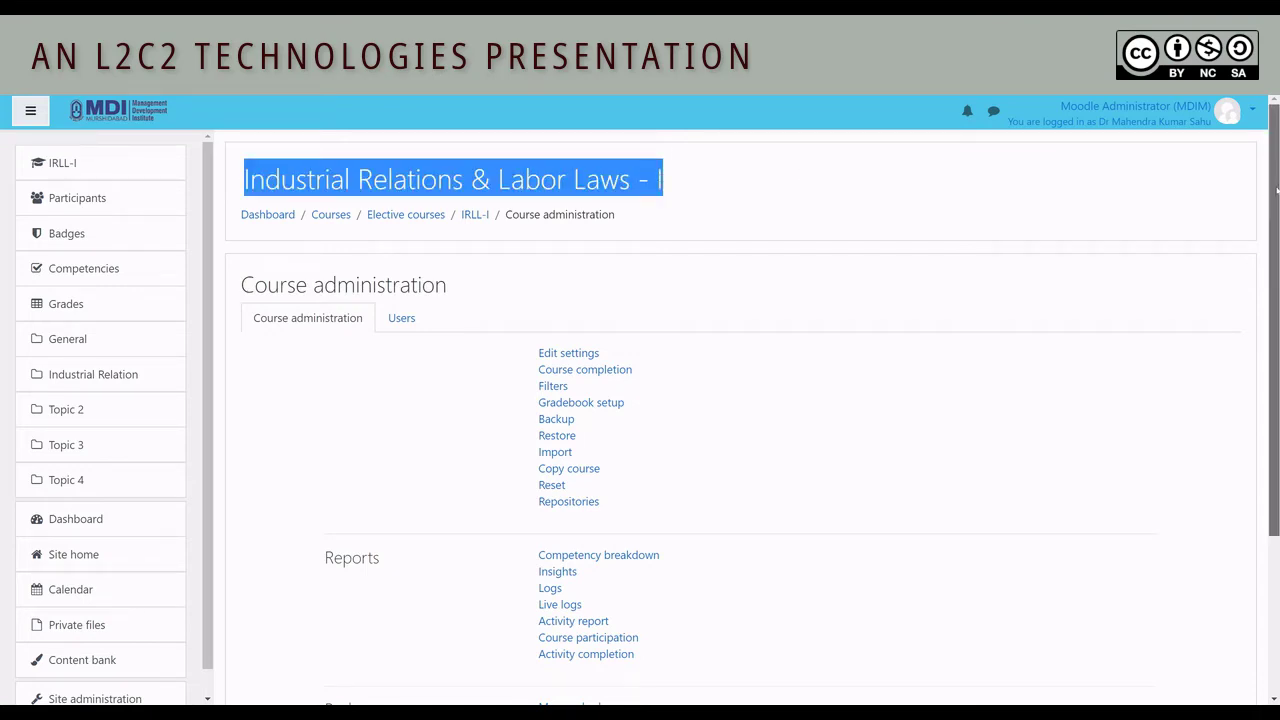
{"action": "scroll", "coordinate": [1276, 357], "scroll_direction": "down", "scroll_amount": 5}
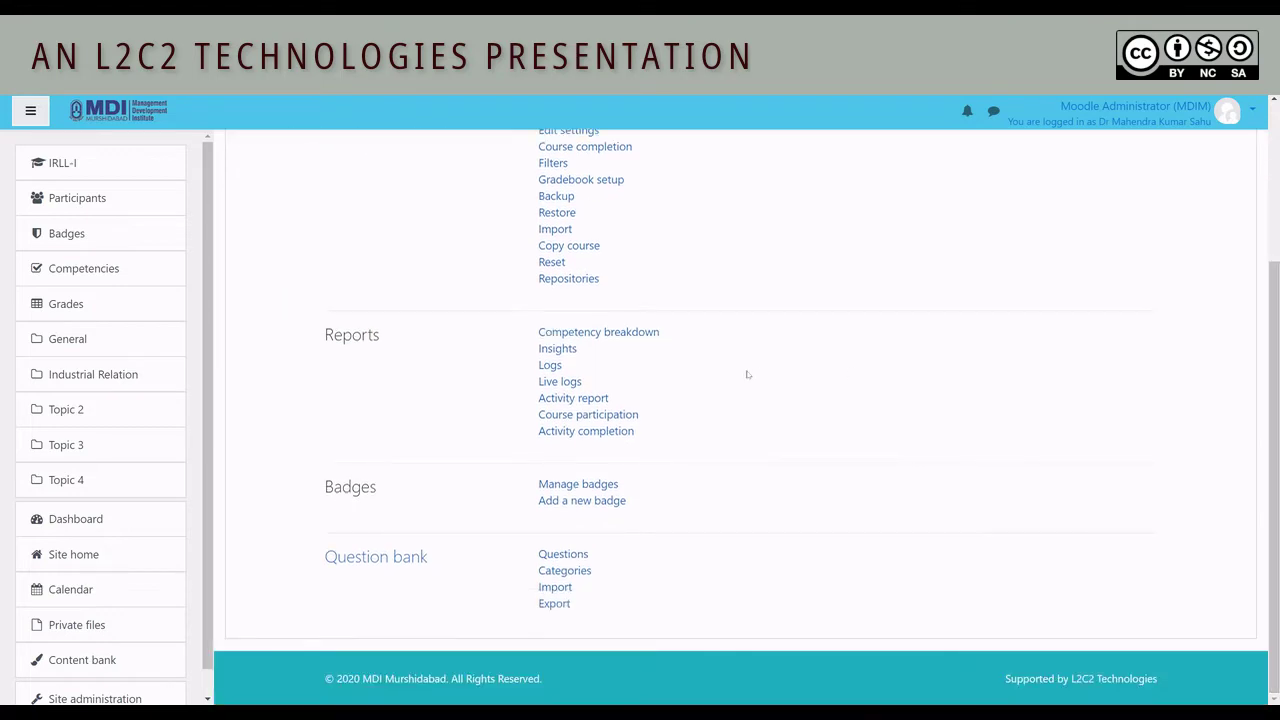
Step: Go to Question bank Categories, scroll to the Add category form and list the parent categories
{"action": "left_click", "coordinate": [562, 570]}
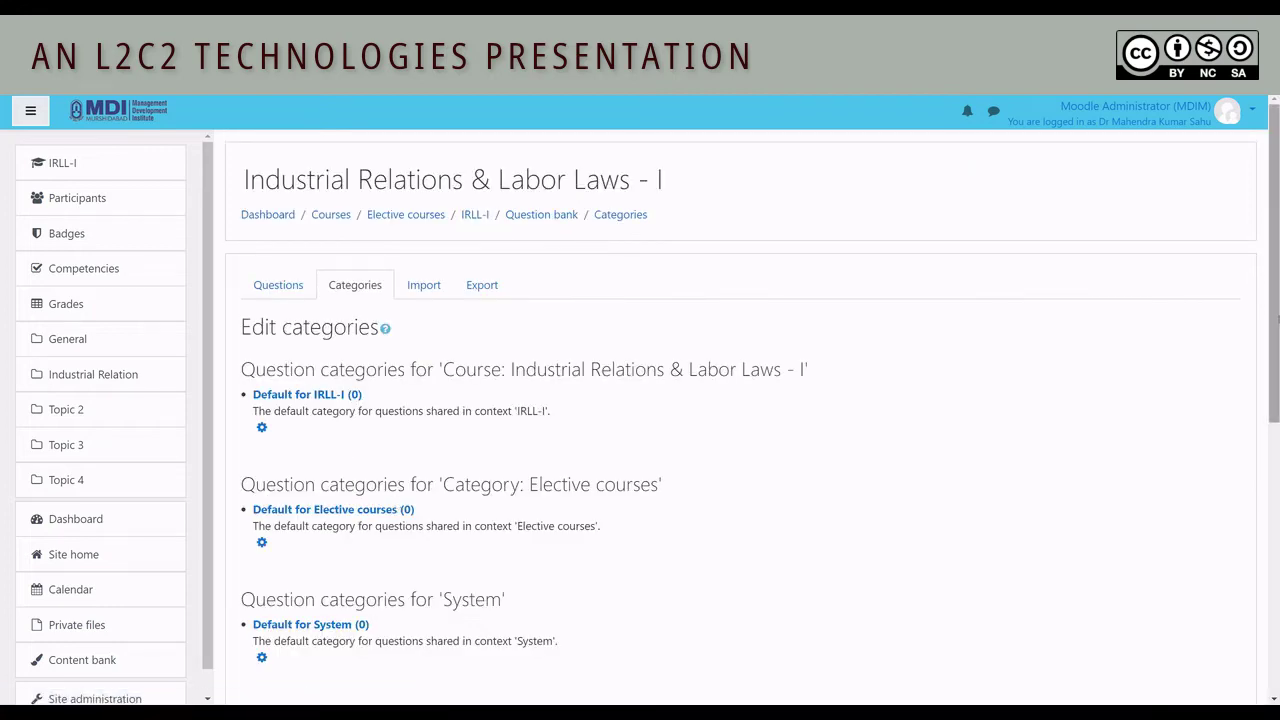
{"action": "scroll", "coordinate": [1276, 440], "scroll_direction": "down", "scroll_amount": 3}
{"action": "scroll", "coordinate": [760, 414], "scroll_direction": "down", "scroll_amount": 1}
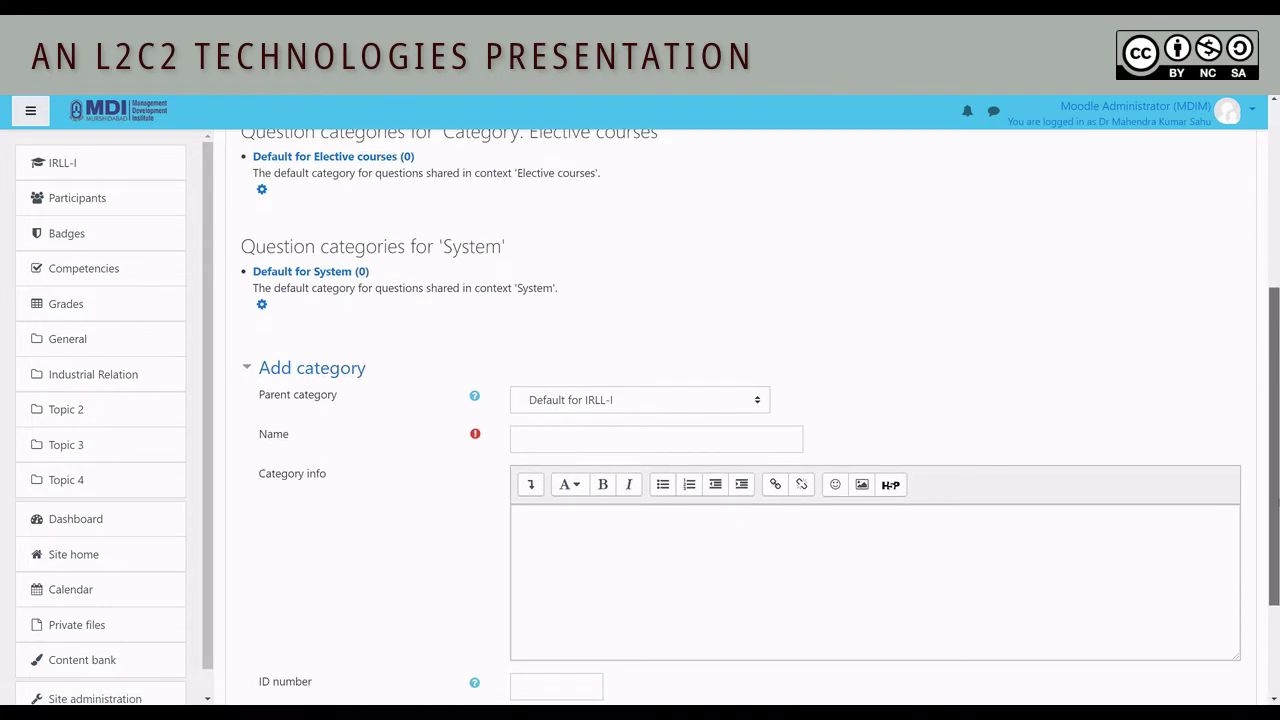
{"action": "scroll", "coordinate": [760, 414], "scroll_direction": "up", "scroll_amount": 3}
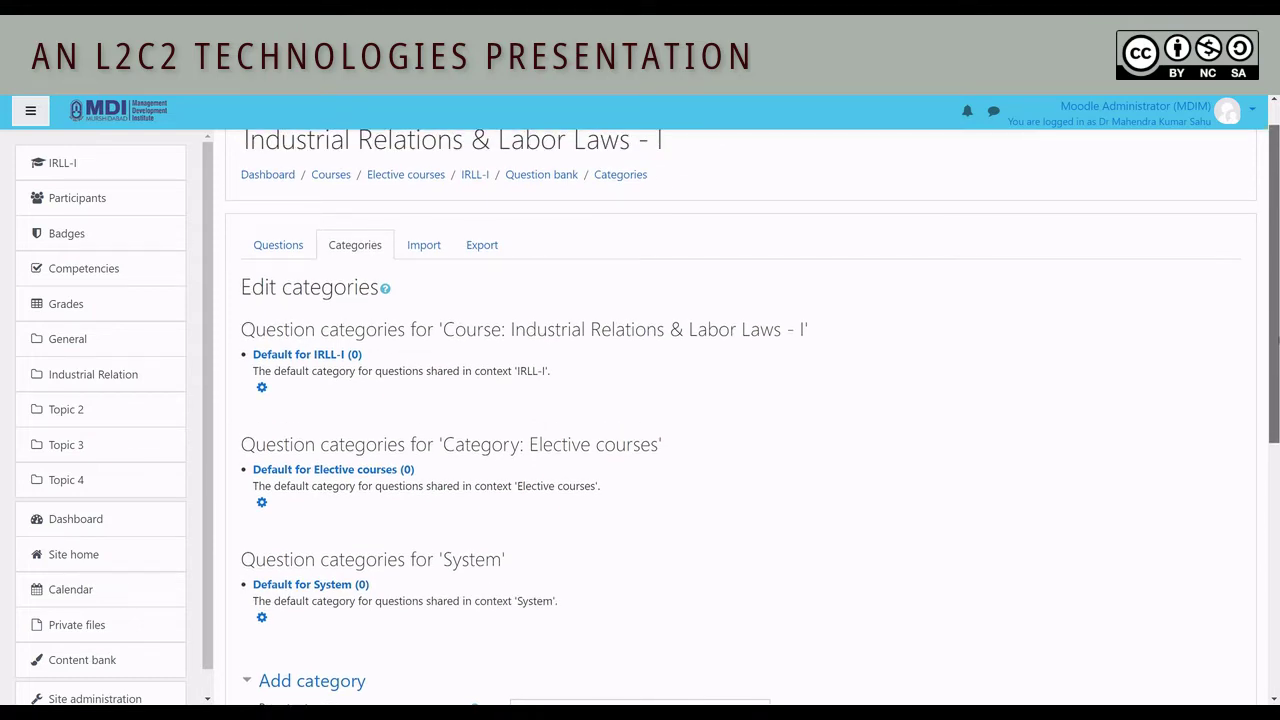
{"action": "scroll", "coordinate": [740, 400], "scroll_direction": "down", "scroll_amount": 1}
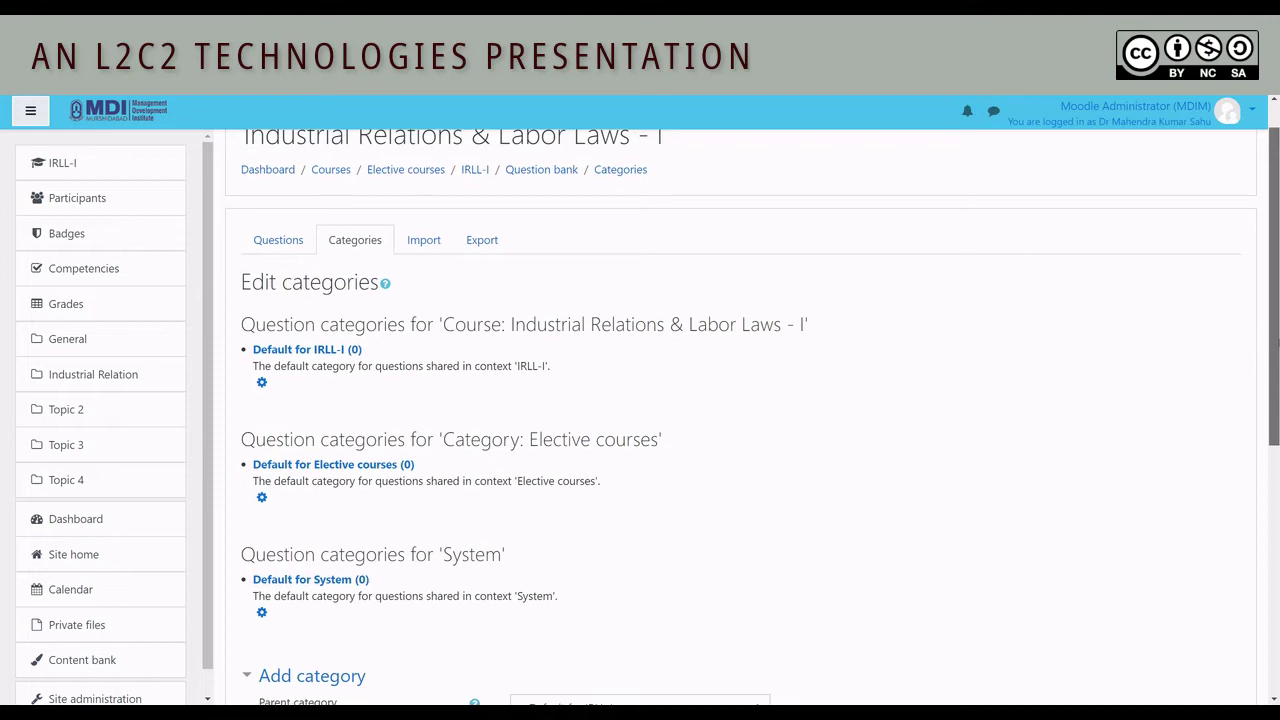
{"action": "scroll", "coordinate": [740, 400], "scroll_direction": "down", "scroll_amount": 3}
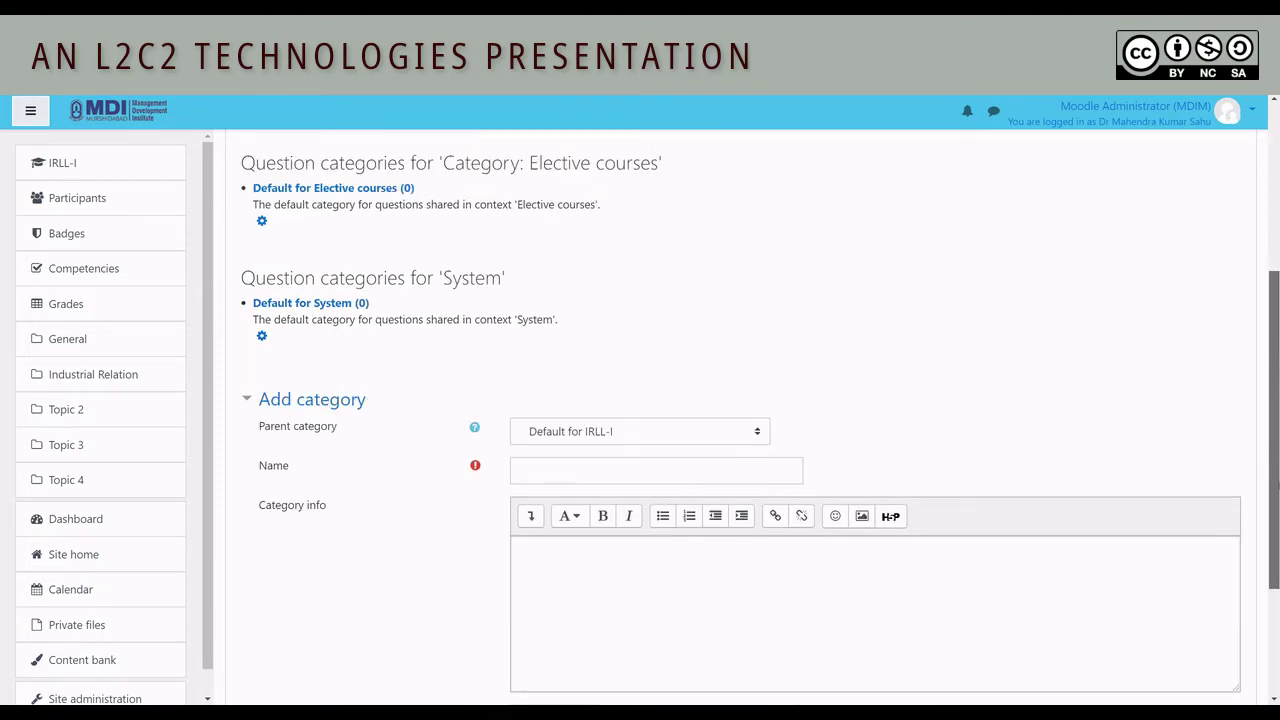
{"action": "scroll", "coordinate": [740, 420], "scroll_direction": "down", "scroll_amount": 1}
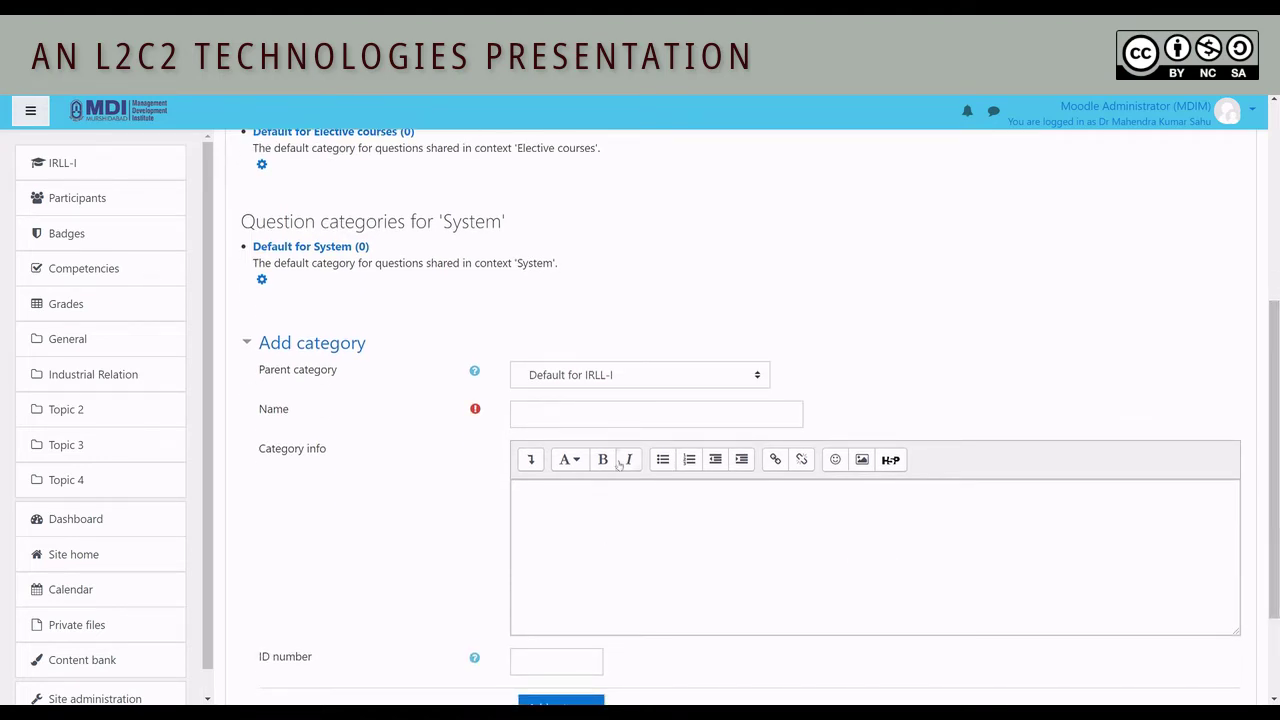
{"action": "left_click", "coordinate": [681, 378]}
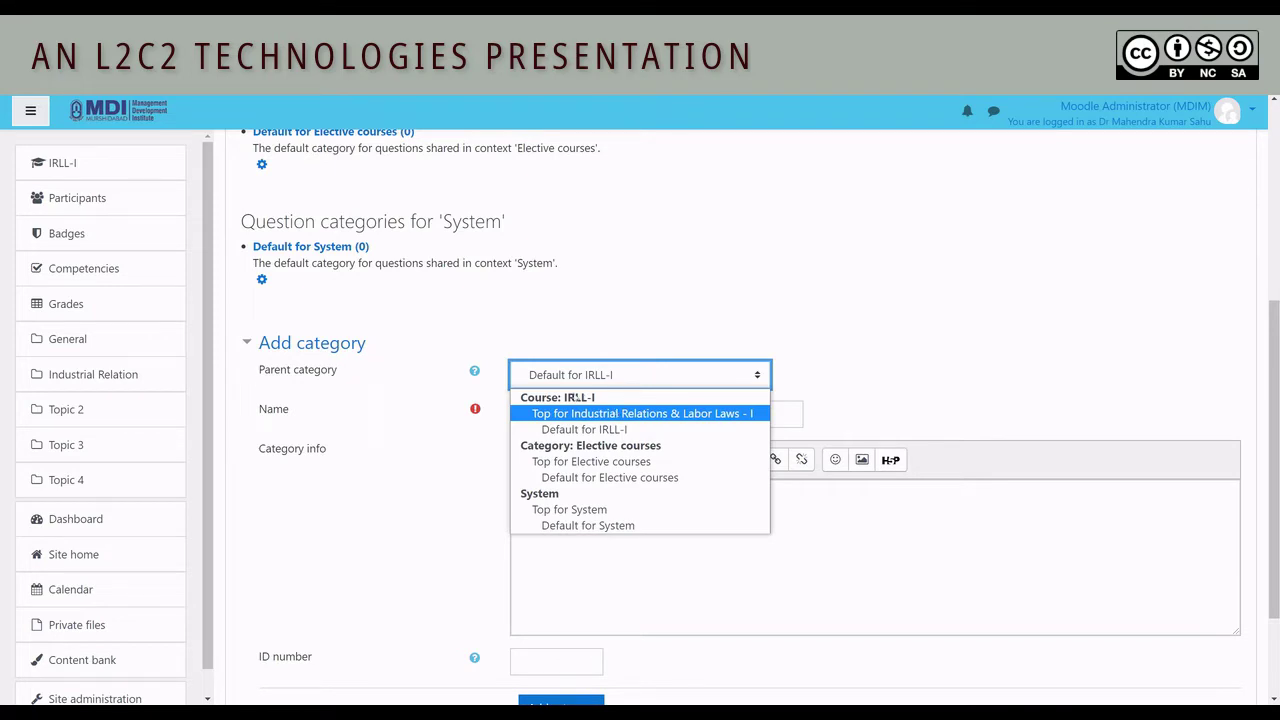
Step: Create category 'QUIZ_01 QBANK' with ID number QUIZ_01 under Top for Industrial Relations & Labor Laws - I
{"action": "left_click", "coordinate": [597, 413]}
{"action": "left_click", "coordinate": [597, 410]}
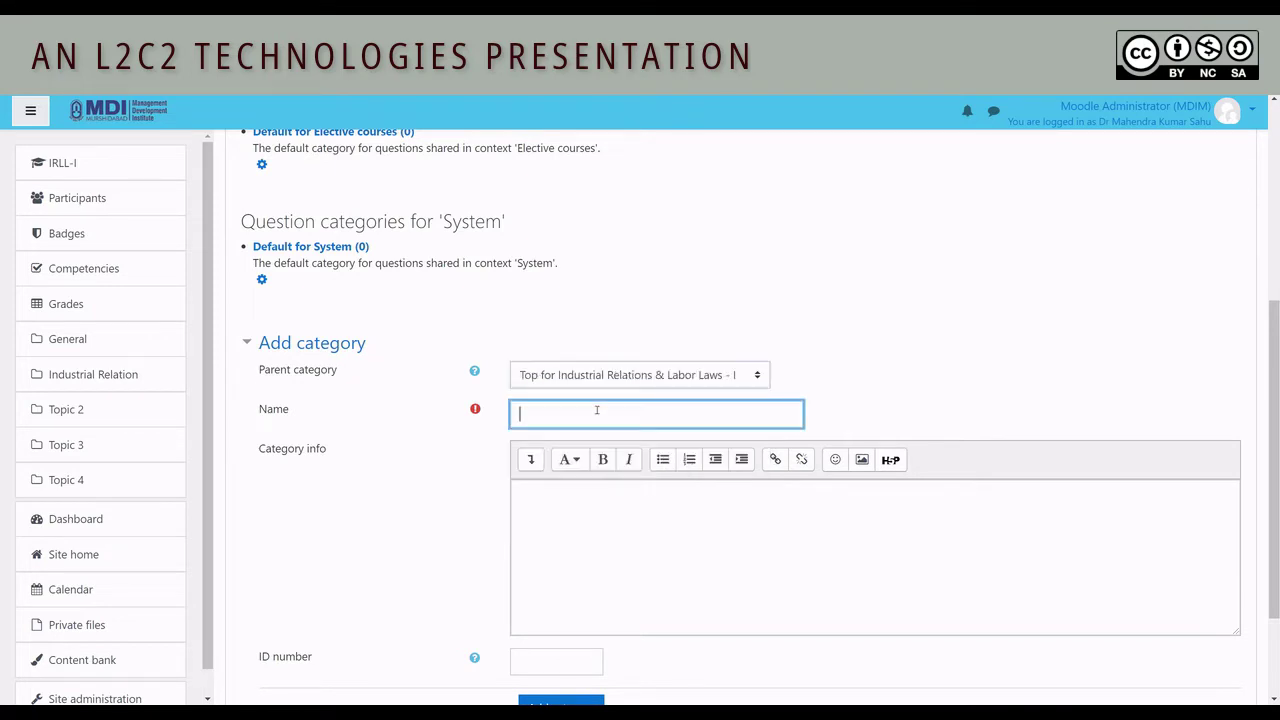
{"action": "type", "text": "QUIZ"}
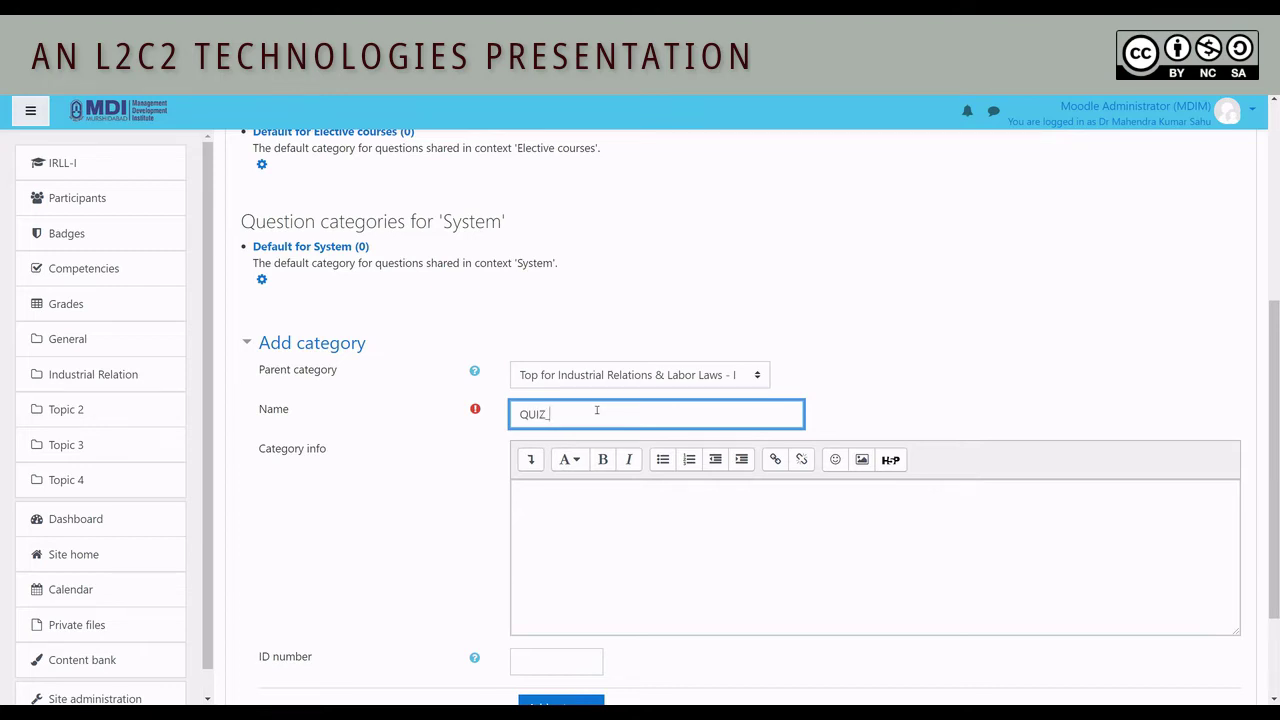
{"action": "type", "text": " 01"}
{"action": "type", "text": "QBANK"}
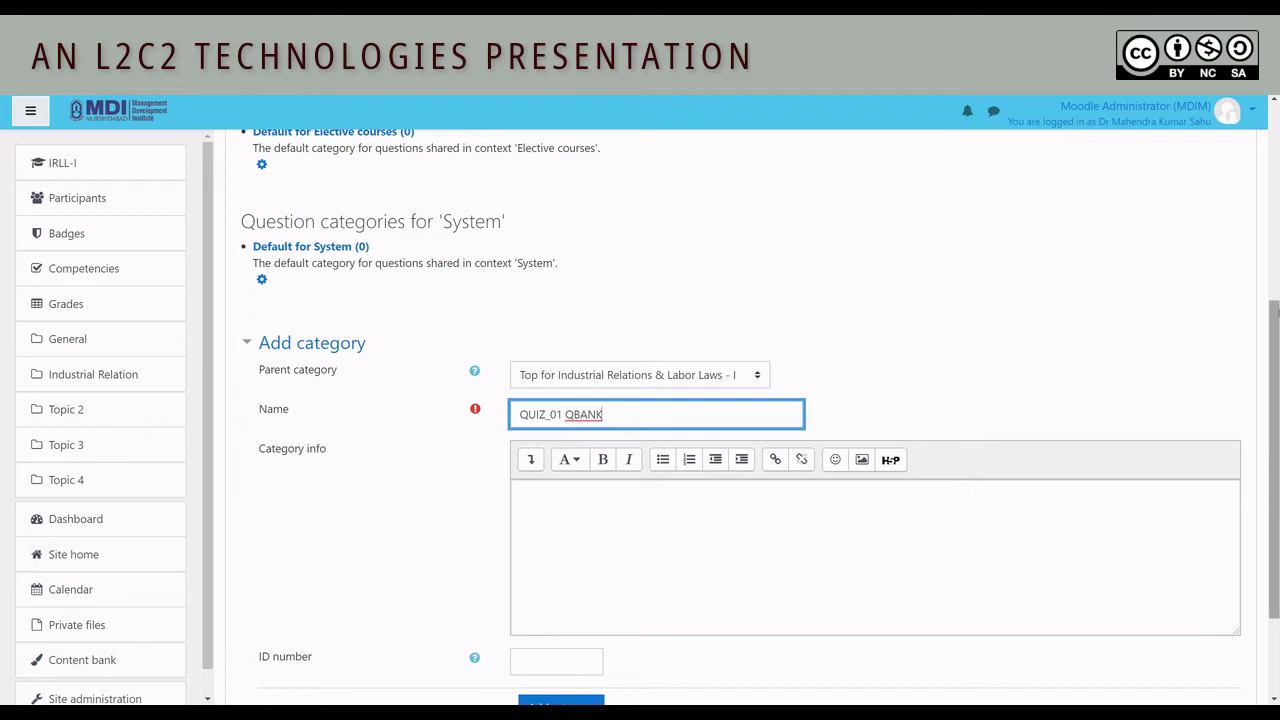
{"action": "scroll", "coordinate": [631, 414], "scroll_direction": "down", "scroll_amount": 2}
{"action": "scroll", "coordinate": [602, 270], "scroll_direction": "down", "scroll_amount": 1}
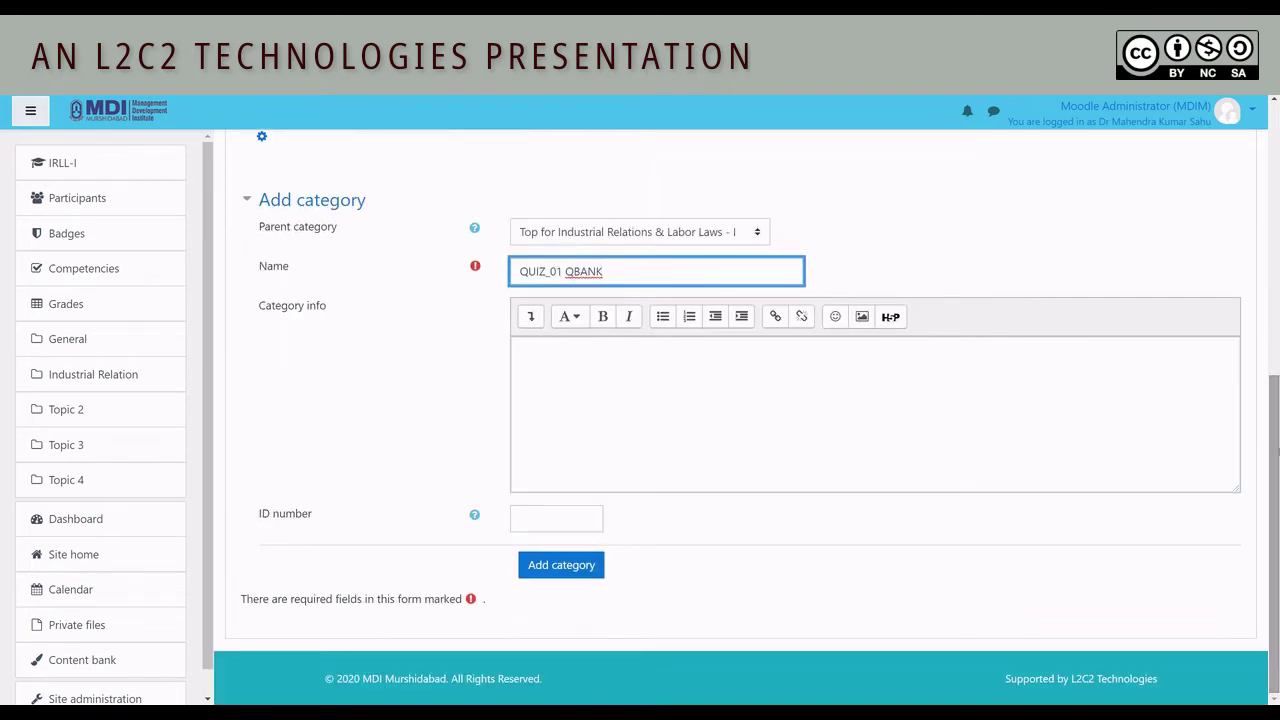
{"action": "left_click", "coordinate": [561, 511]}
{"action": "type", "text": "Q"}
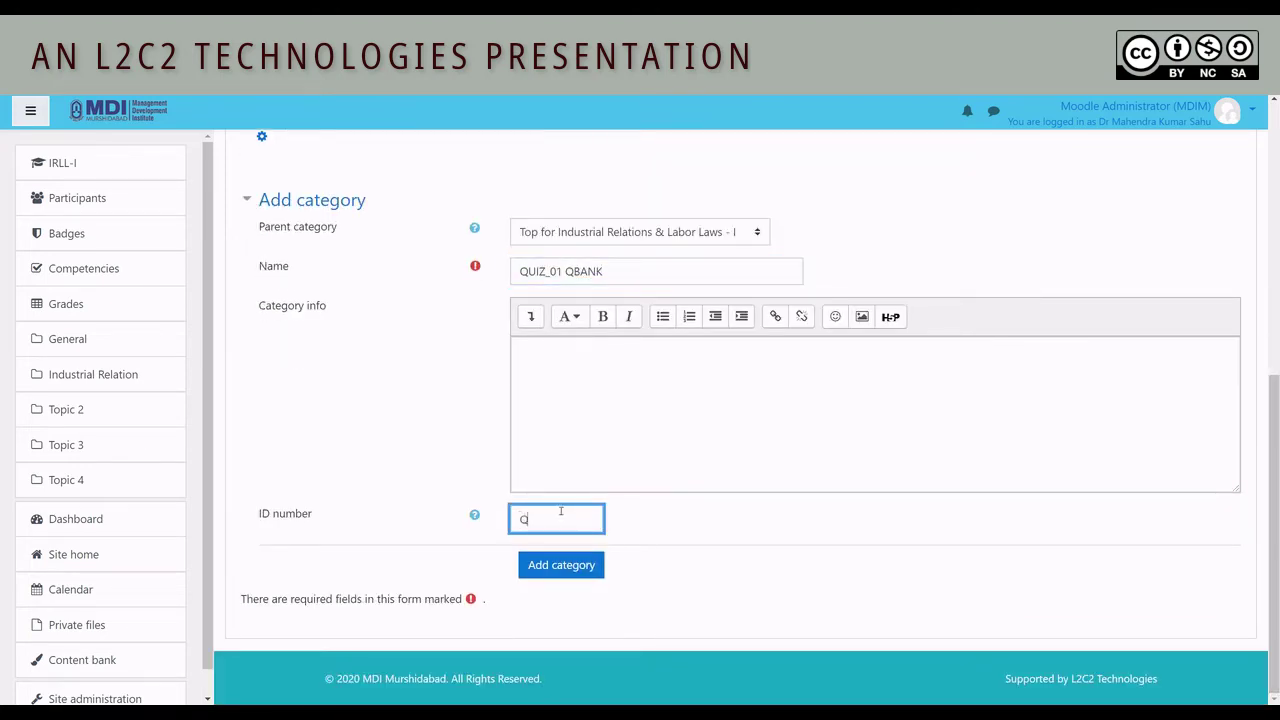
{"action": "type", "text": "UIZ_01"}
{"action": "left_click", "coordinate": [561, 566]}
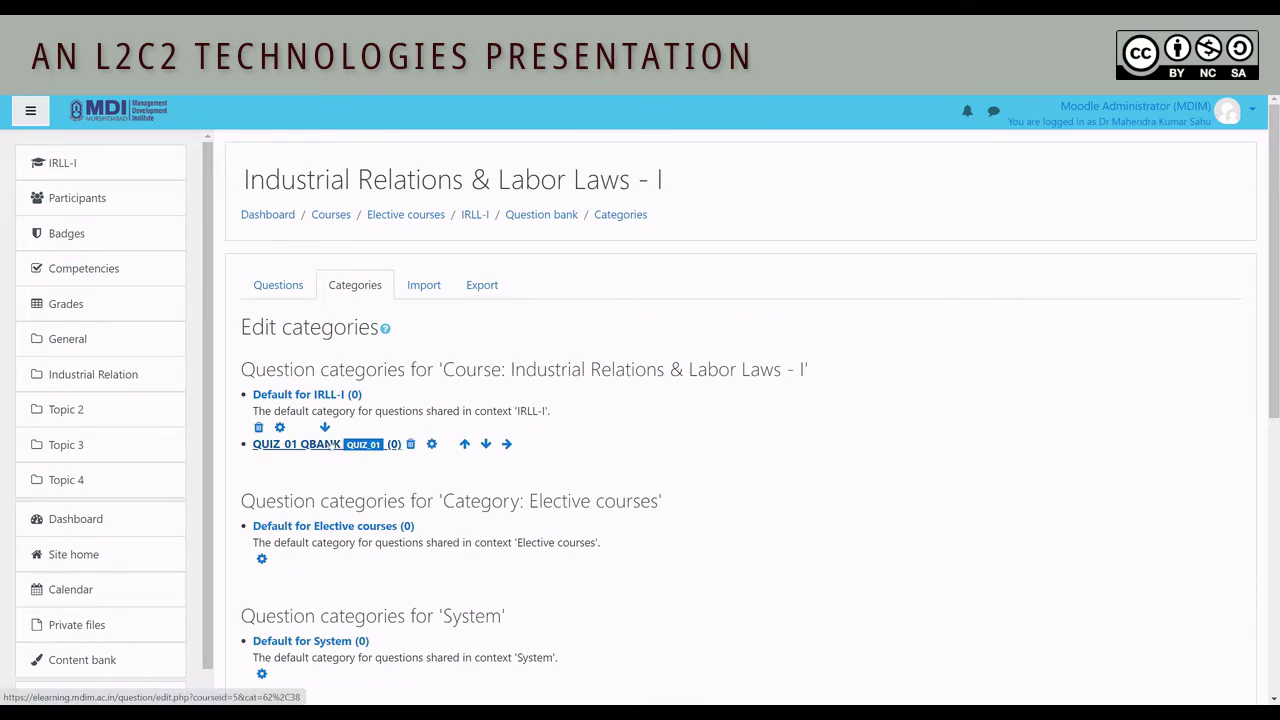
Step: Import into QUIZ_01 QBANK using Moodle XML format, with 'Get category from file' unchecked
{"action": "left_click", "coordinate": [333, 444]}
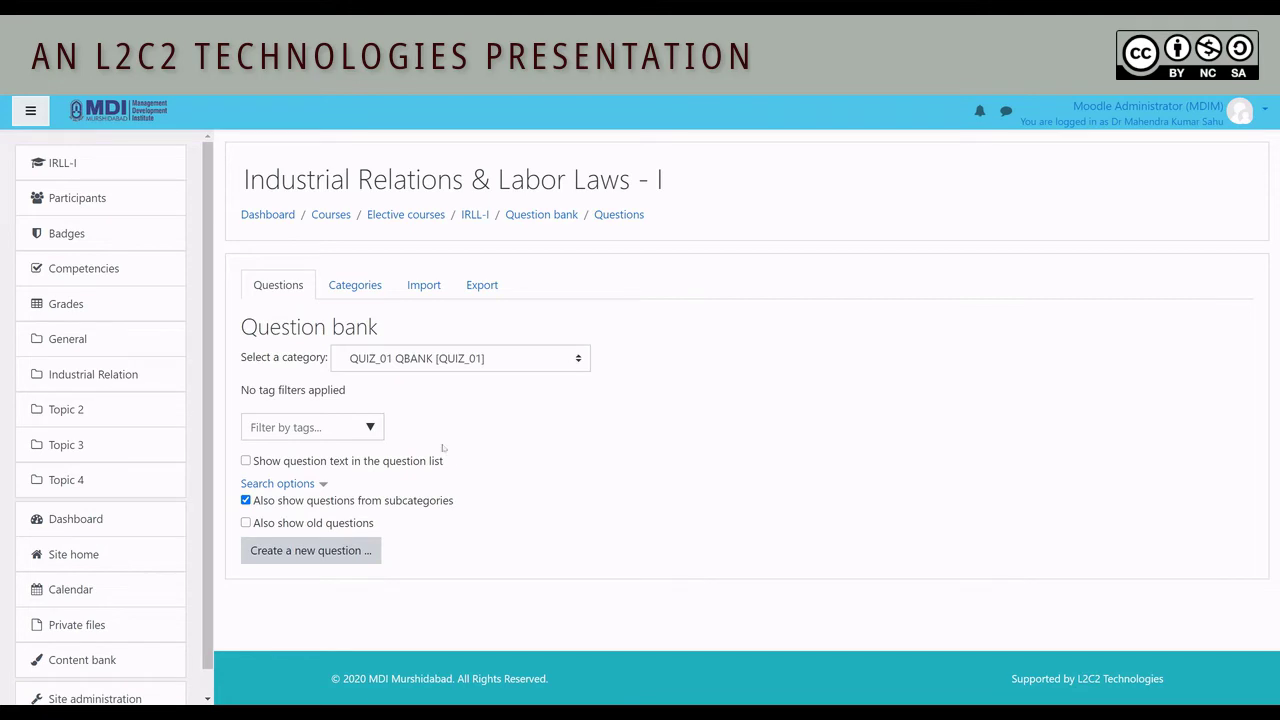
{"action": "left_click", "coordinate": [423, 287]}
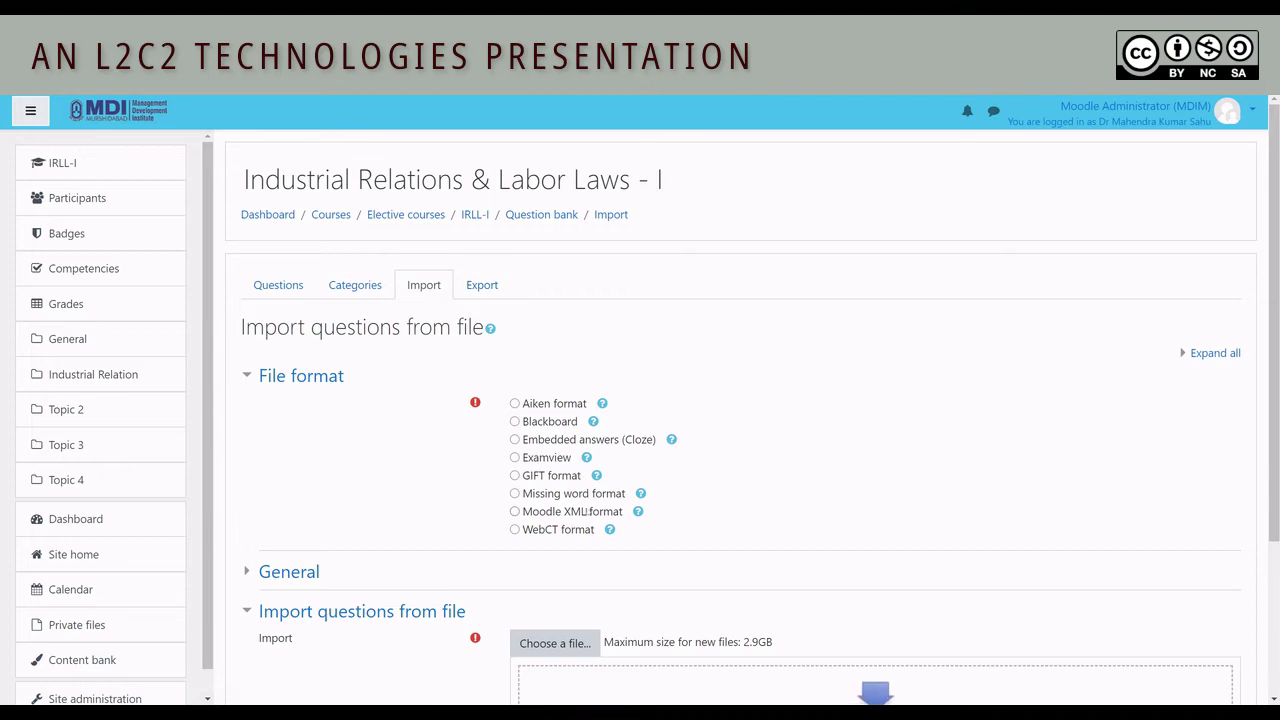
{"action": "left_click", "coordinate": [514, 511]}
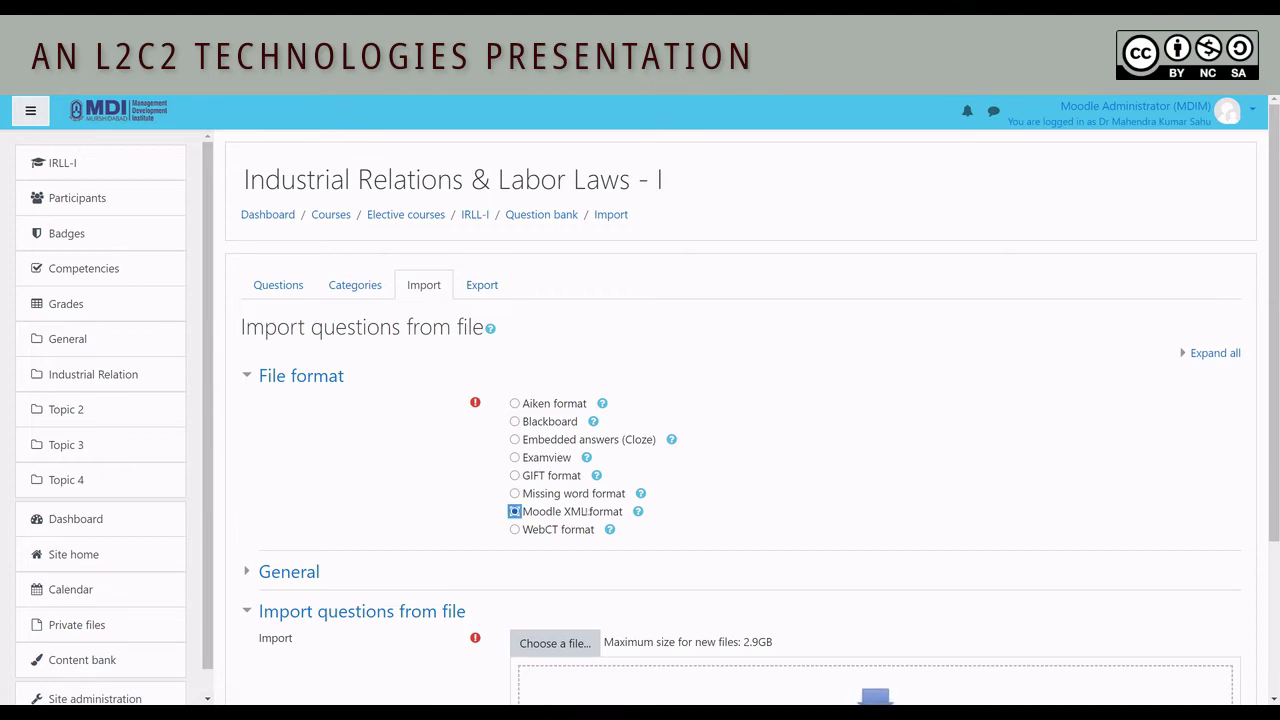
{"action": "scroll", "coordinate": [652, 461], "scroll_direction": "down", "scroll_amount": 3}
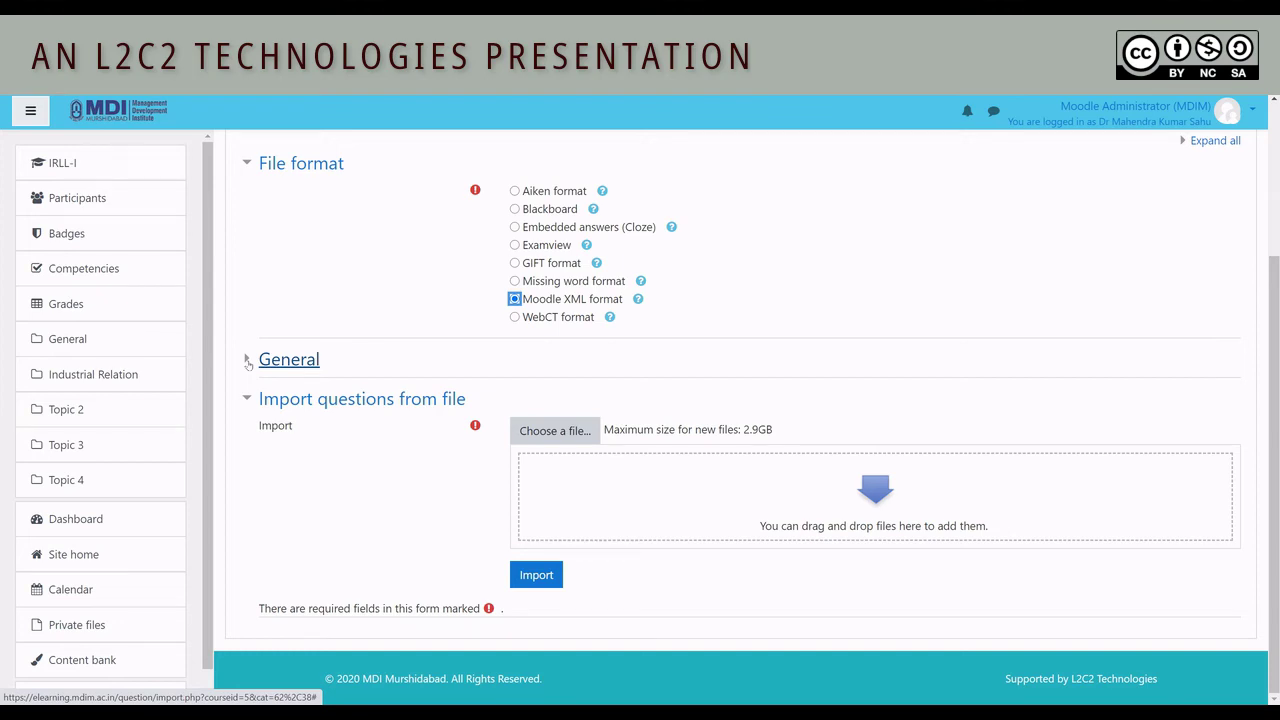
{"action": "left_click", "coordinate": [248, 363]}
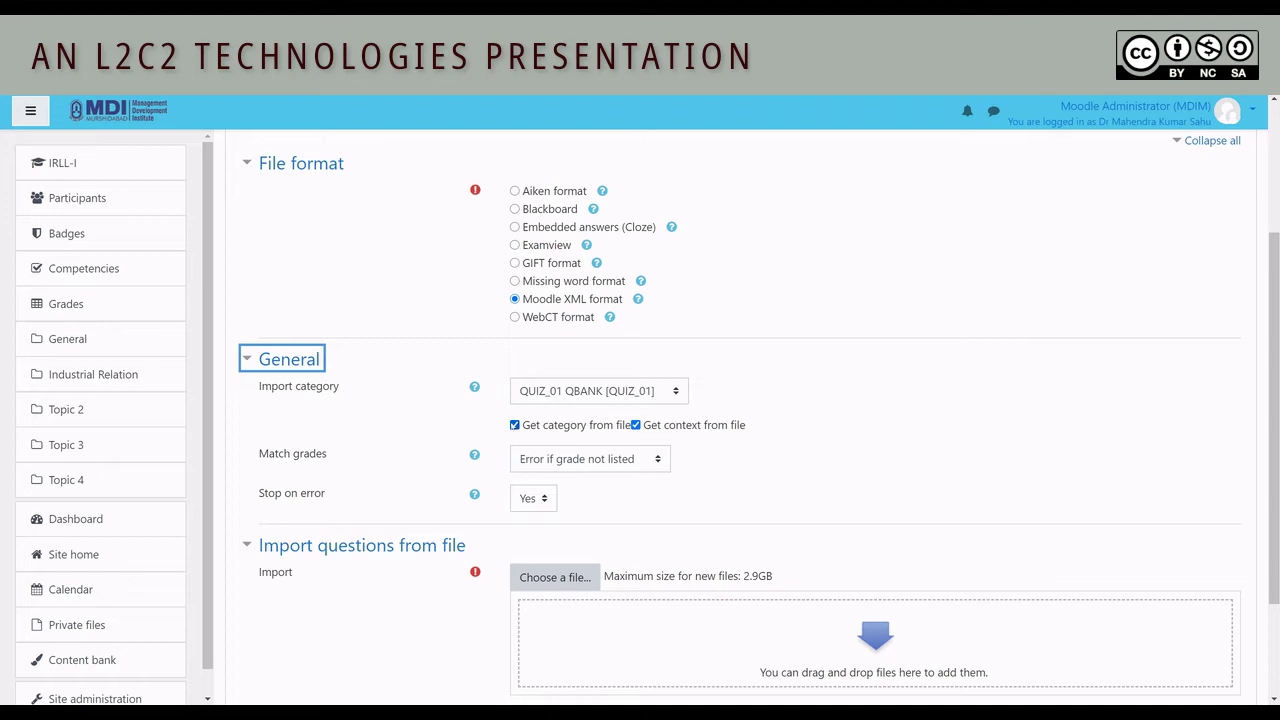
{"action": "left_click", "coordinate": [515, 426]}
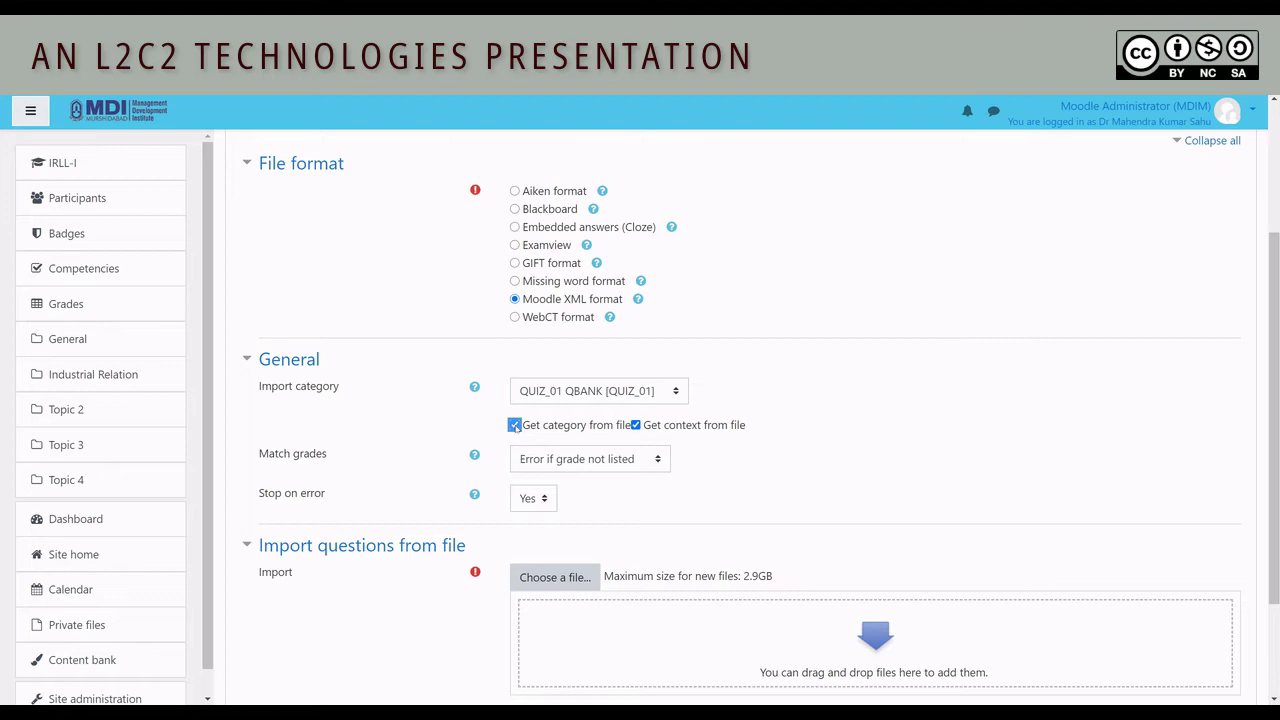
{"action": "left_click", "coordinate": [515, 426]}
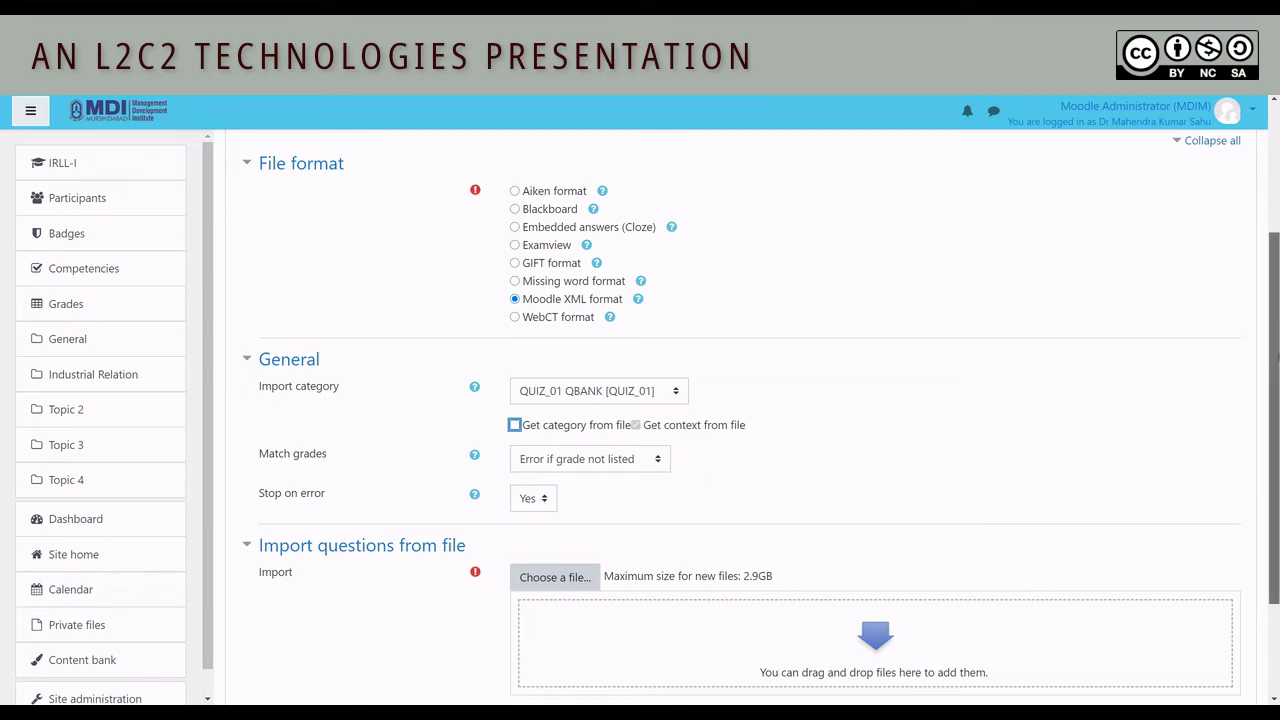
{"action": "scroll", "coordinate": [880, 460], "scroll_direction": "down", "scroll_amount": 3}
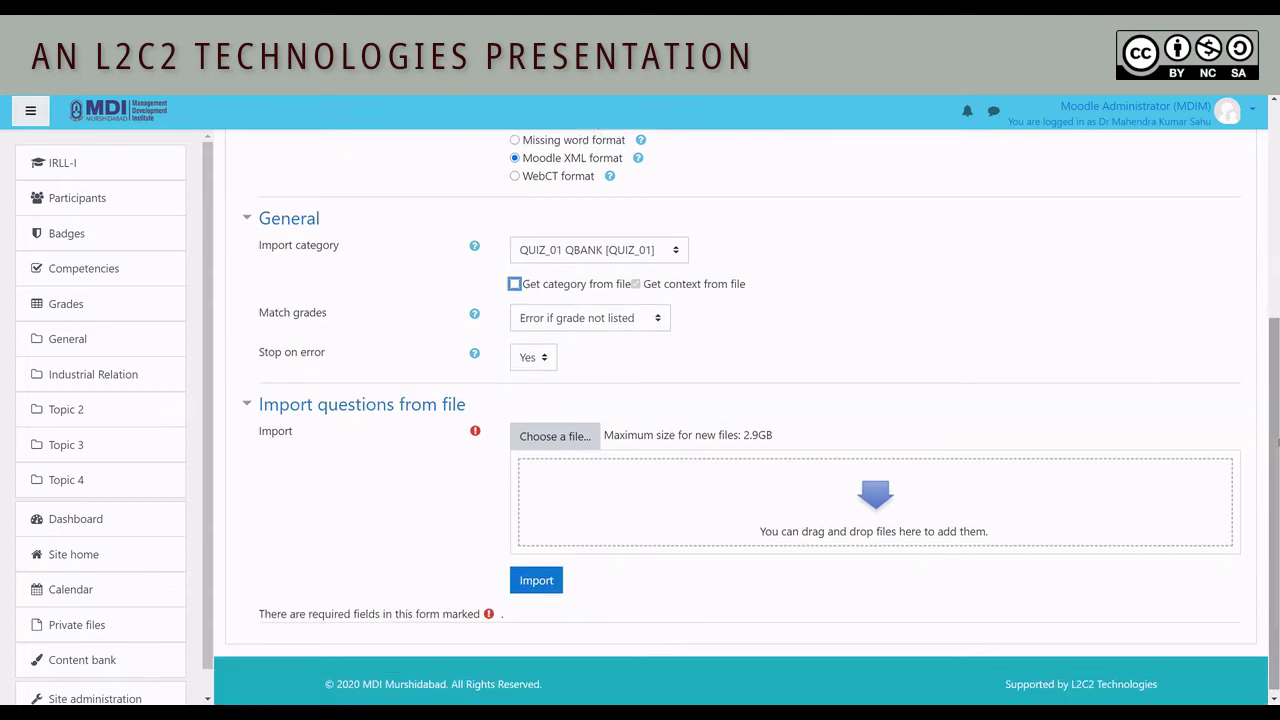
Step: Pick QUIZ_01-IRLL-1.xml from the computer in the file picker
{"action": "left_click", "coordinate": [580, 438]}
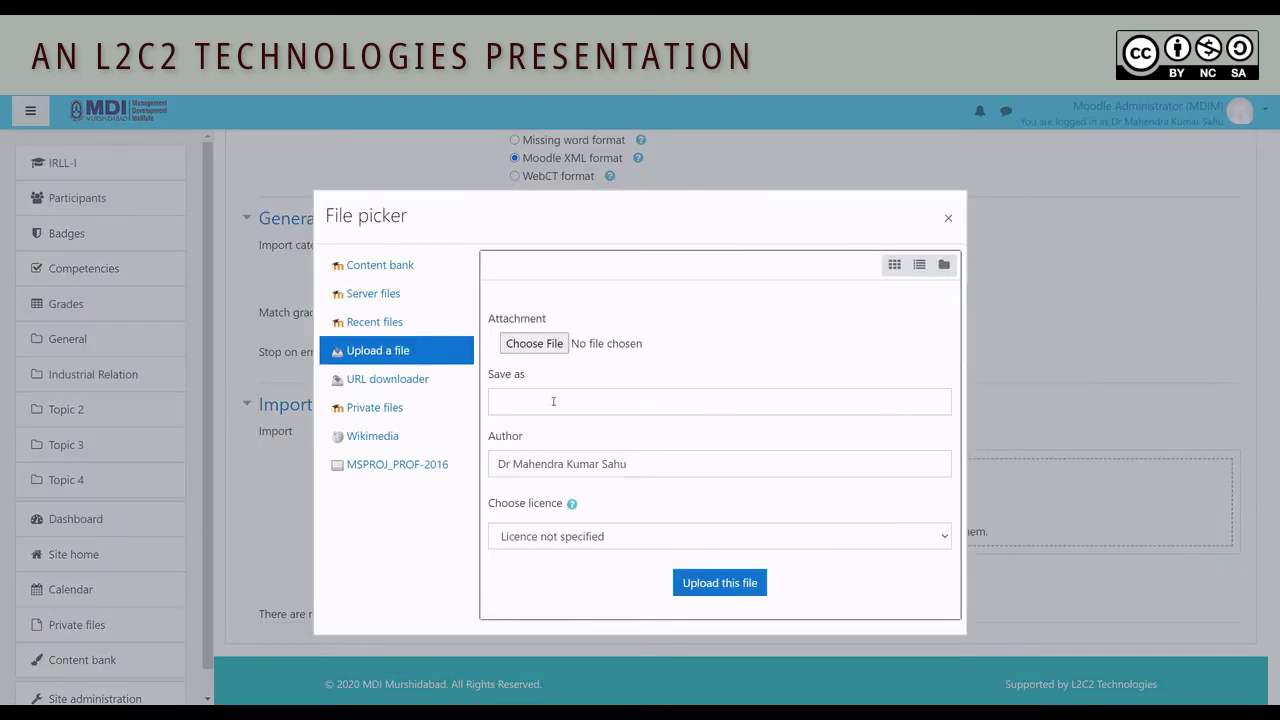
{"action": "left_click", "coordinate": [549, 347]}
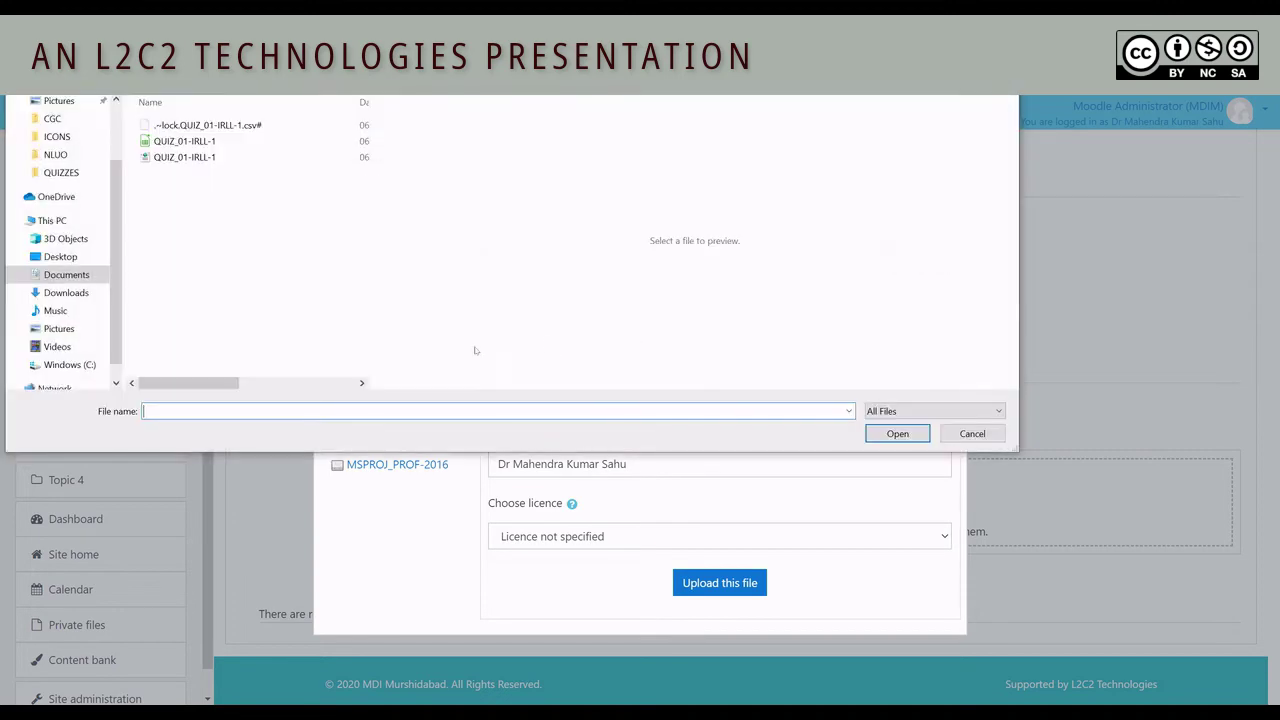
{"action": "left_click", "coordinate": [201, 158]}
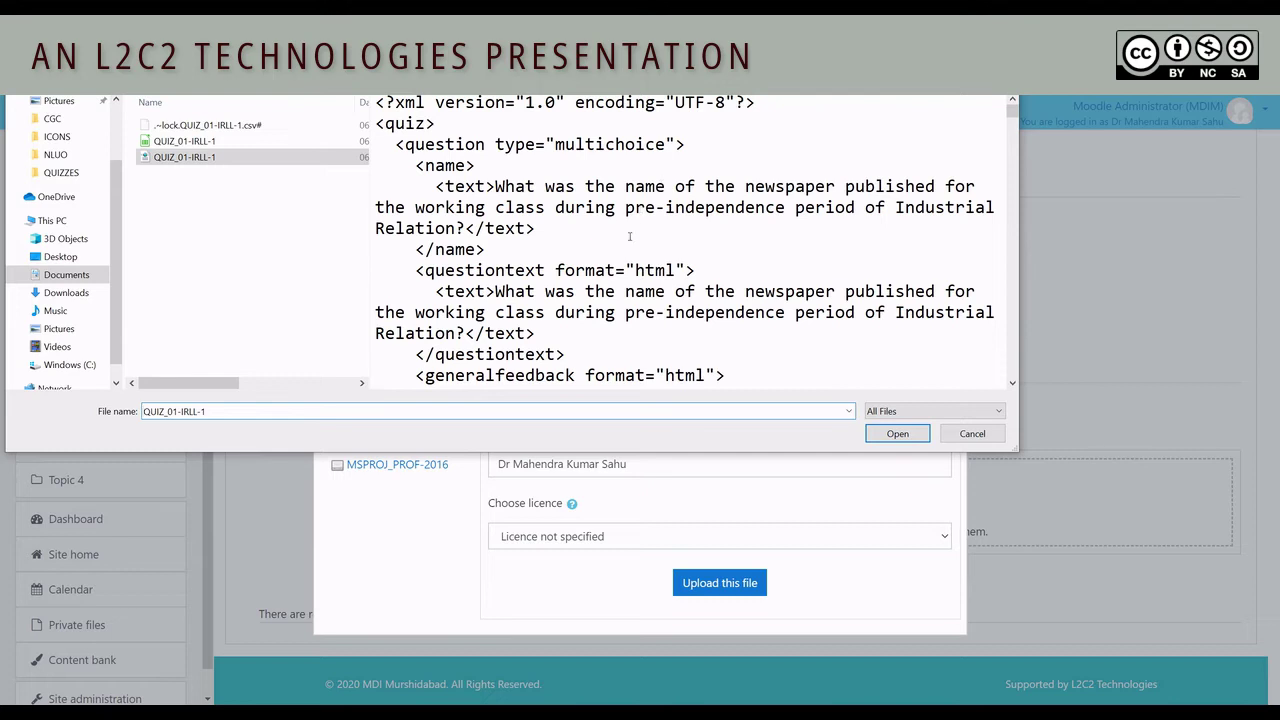
{"action": "left_click", "coordinate": [883, 433]}
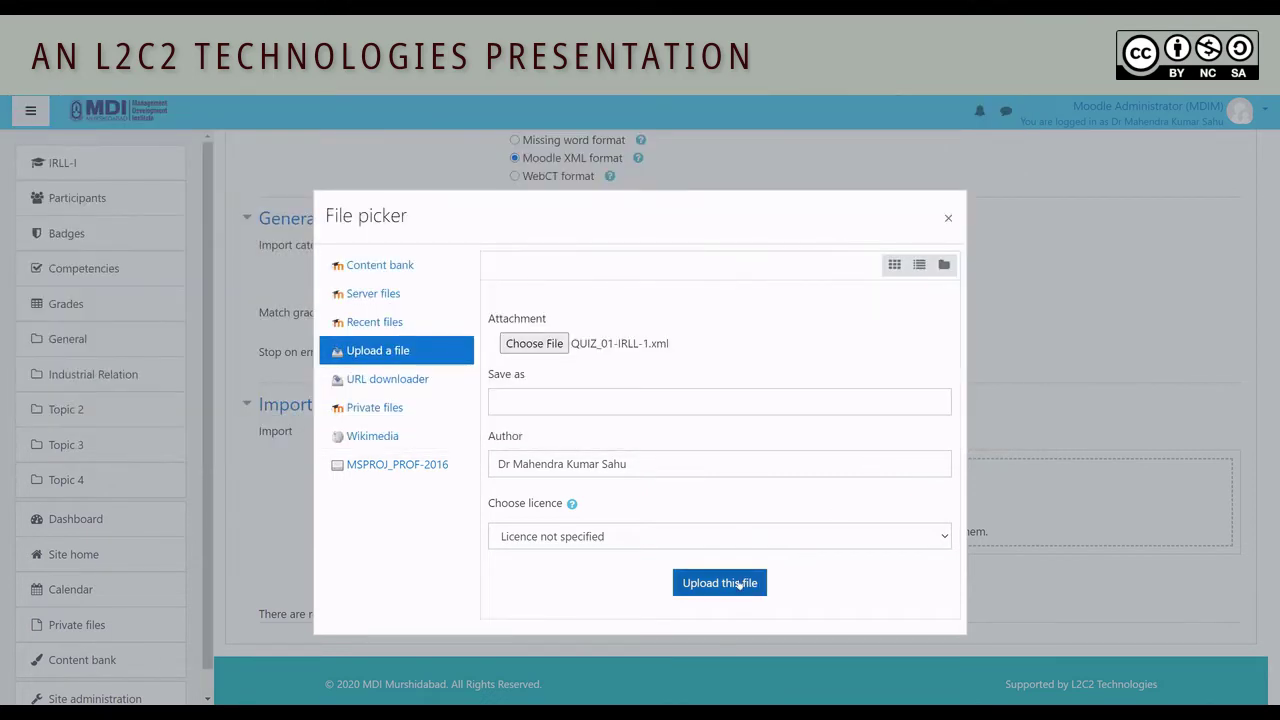
{"action": "left_click", "coordinate": [739, 584]}
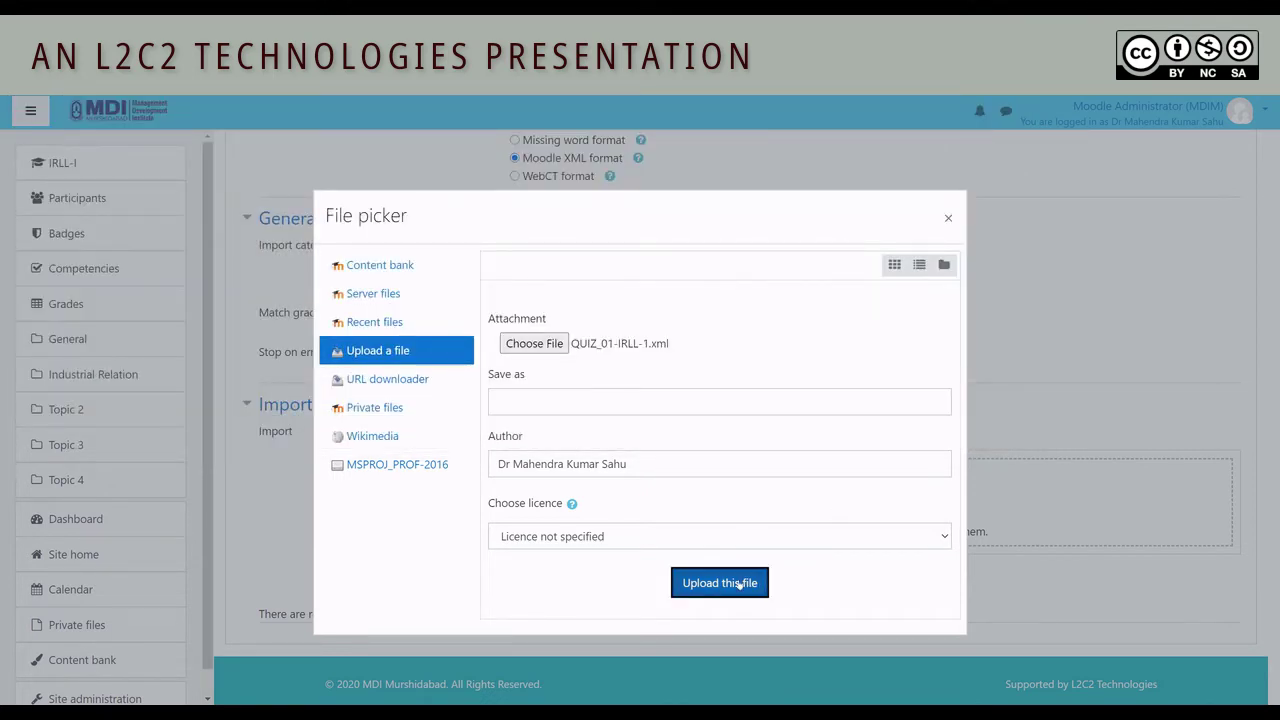
Step: Set the file's licence to All rights reserved and upload it to the import form
{"action": "left_click", "coordinate": [944, 545]}
{"action": "left_click", "coordinate": [849, 576]}
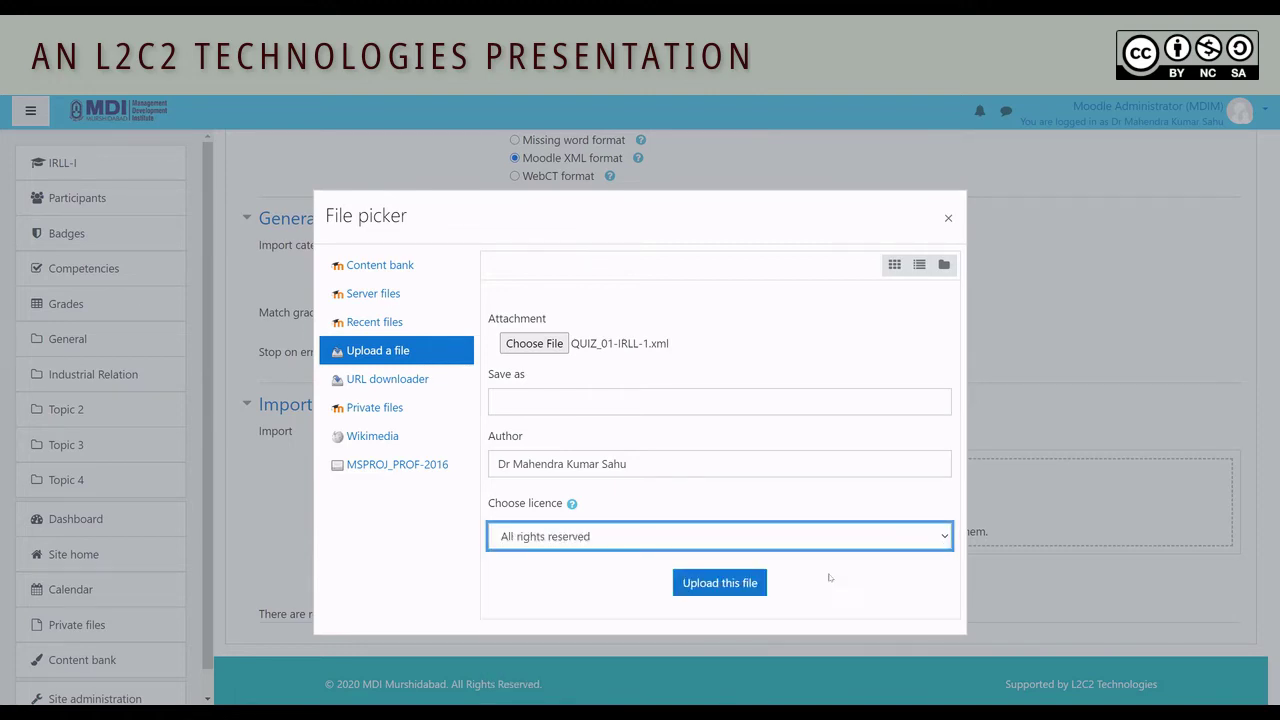
{"action": "left_click", "coordinate": [803, 463]}
{"action": "left_click_drag", "start_coordinate": [803, 455], "coordinate": [455, 467]}
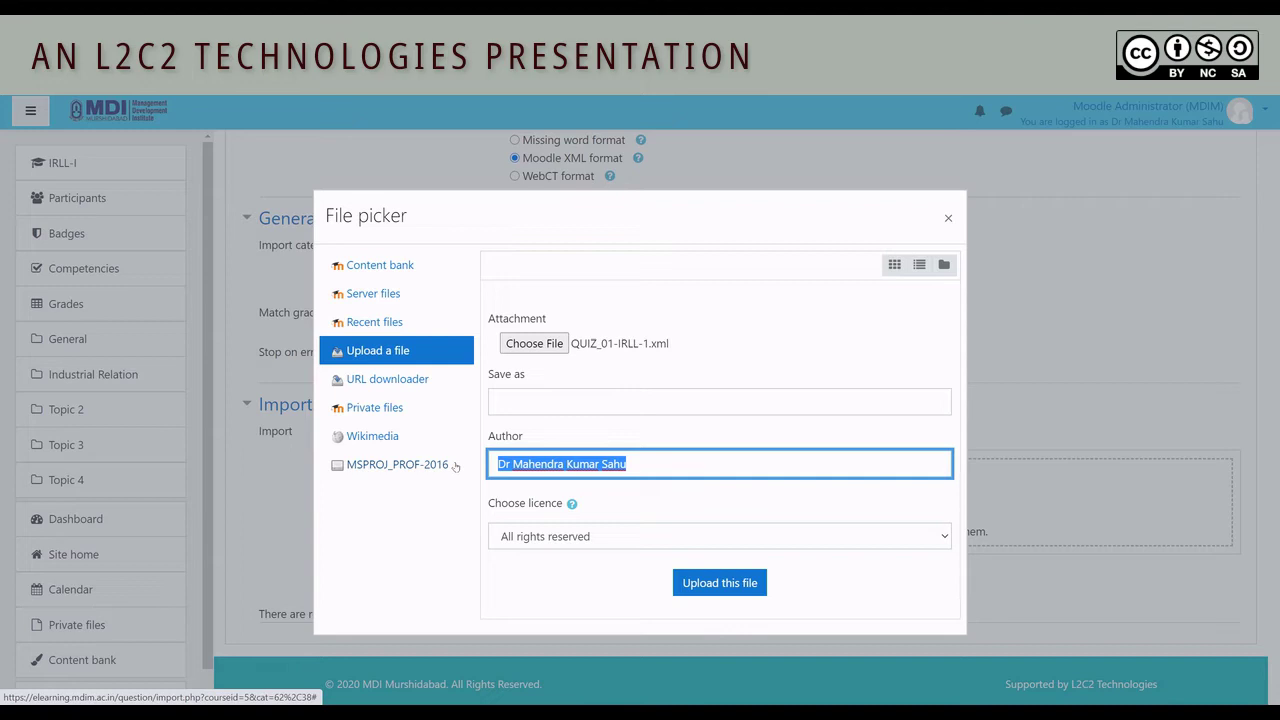
{"action": "key", "text": "Home"}
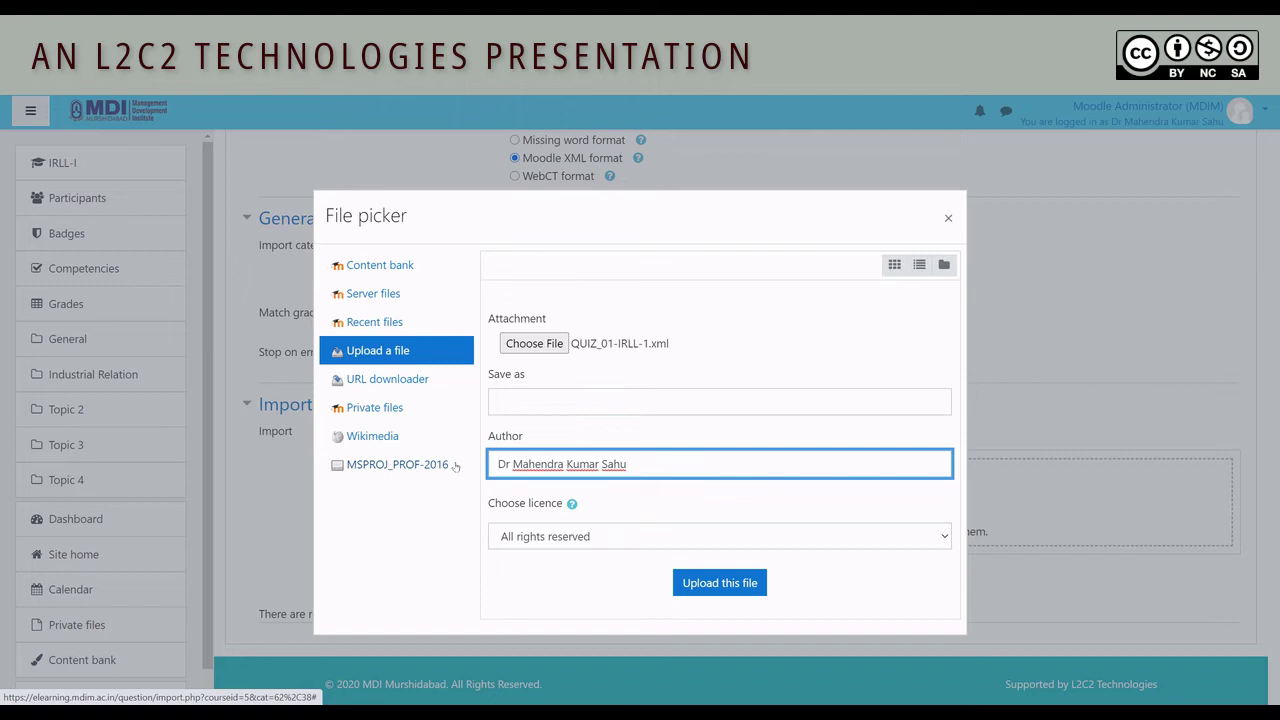
{"action": "left_click", "coordinate": [745, 585]}
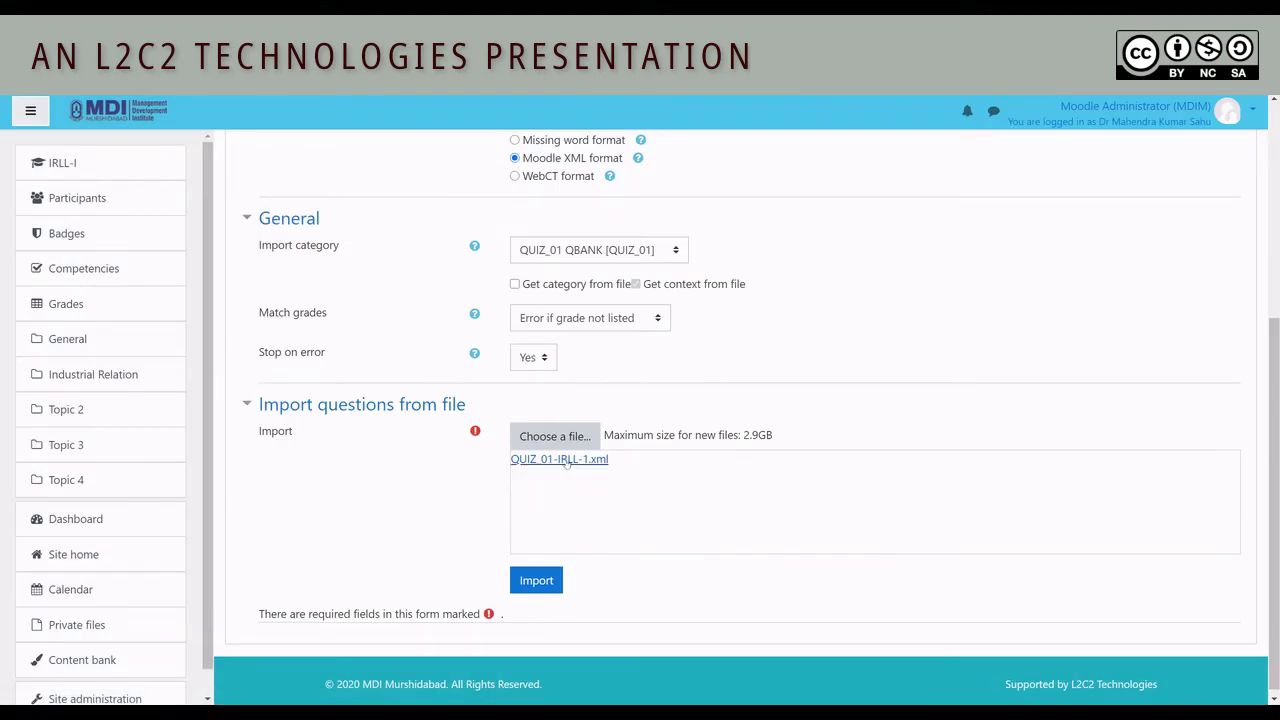
Step: Run the import and inspect the quotation marks in parsed question 24
{"action": "left_click", "coordinate": [537, 582]}
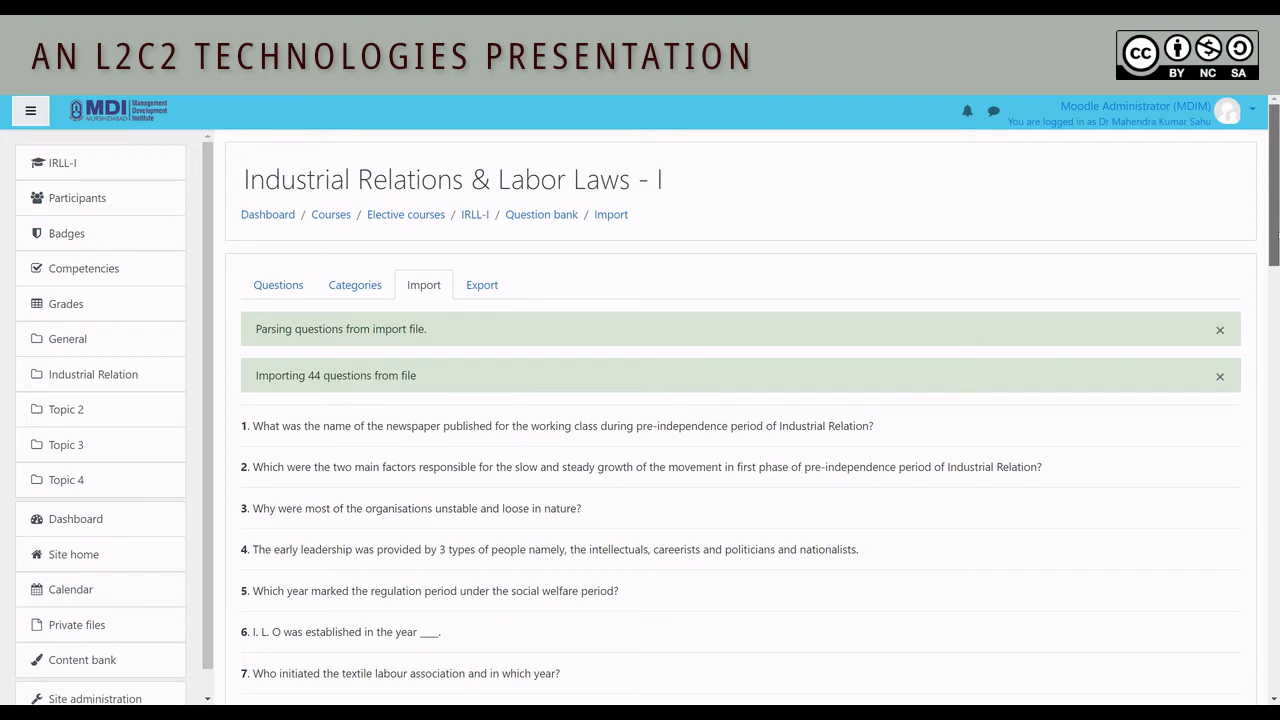
{"action": "left_click_drag", "start_coordinate": [1272, 236], "coordinate": [1276, 492]}
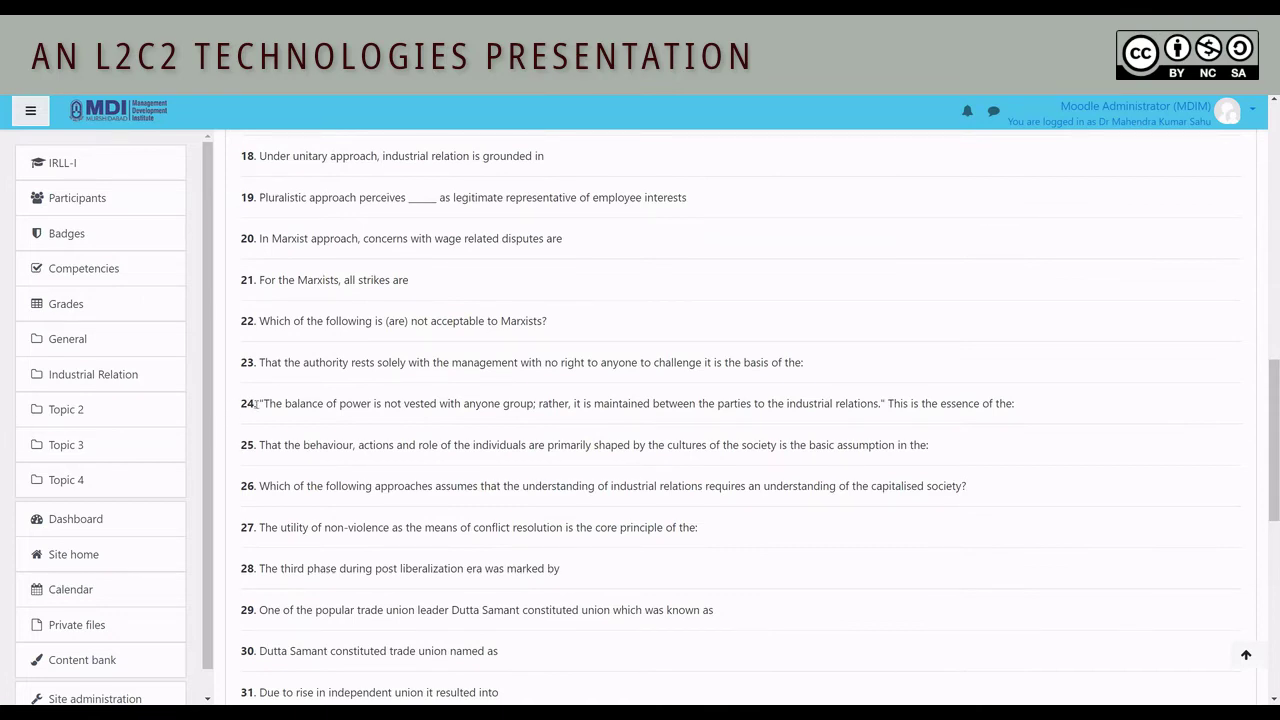
{"action": "left_click_drag", "start_coordinate": [256, 403], "coordinate": [263, 403]}
{"action": "left_click", "coordinate": [265, 401]}
{"action": "left_click_drag", "start_coordinate": [263, 401], "coordinate": [258, 403]}
{"action": "left_click", "coordinate": [881, 401]}
{"action": "left_click_drag", "start_coordinate": [886, 402], "coordinate": [878, 402]}
{"action": "left_click", "coordinate": [887, 401]}
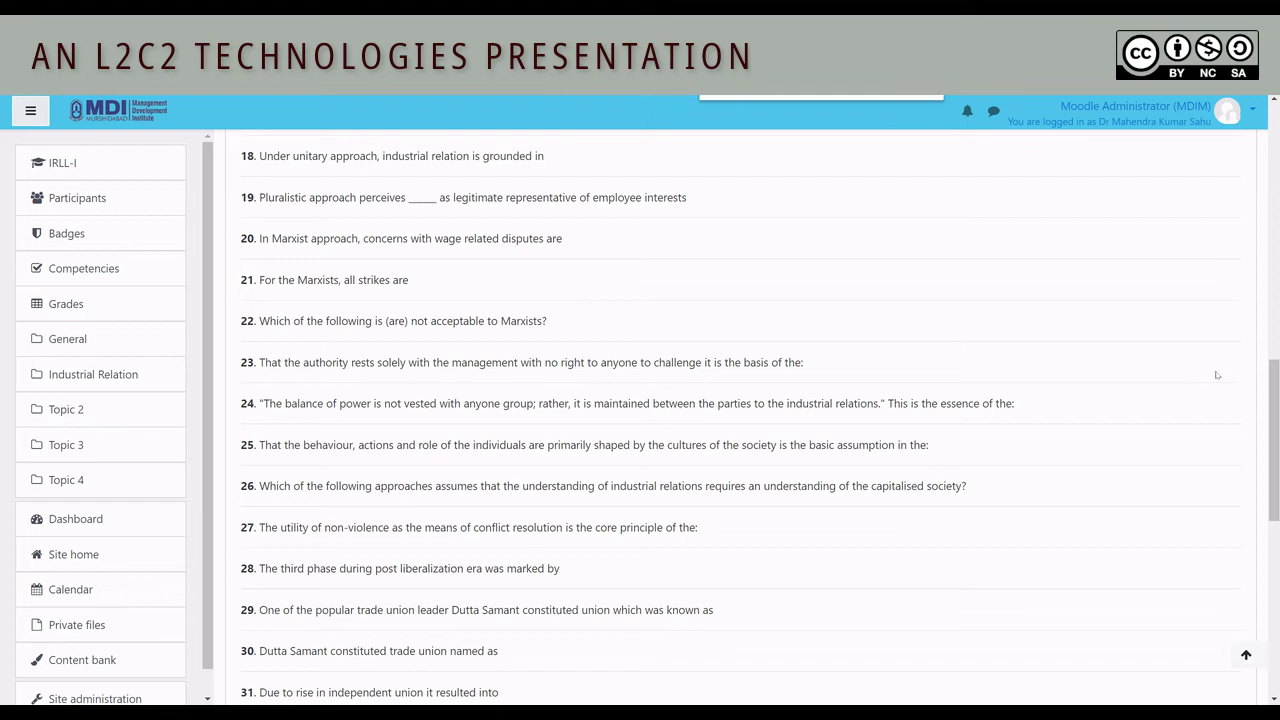
Step: Type 'human' and scroll down to question 44, the Strategic Choice Theory question
{"action": "type", "text": "human"}
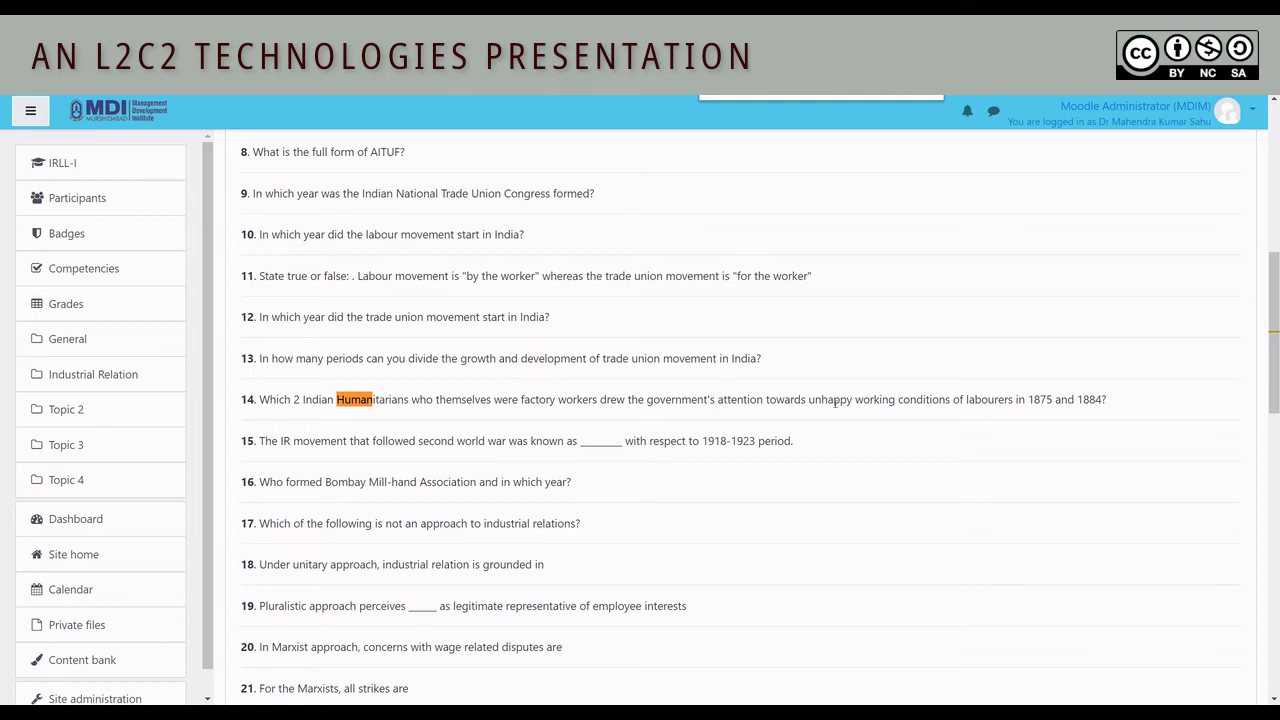
{"action": "scroll", "coordinate": [1276, 345], "scroll_direction": "down", "scroll_amount": 1}
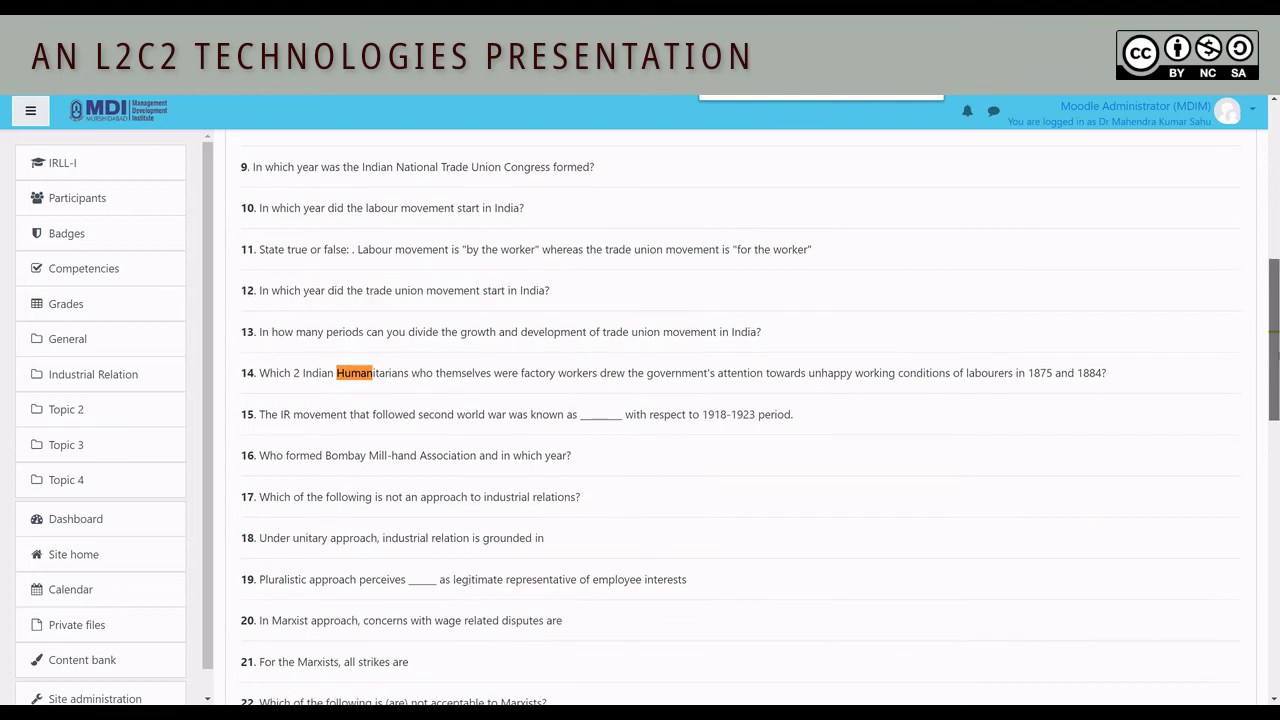
{"action": "scroll", "coordinate": [1276, 345], "scroll_direction": "down", "scroll_amount": 8}
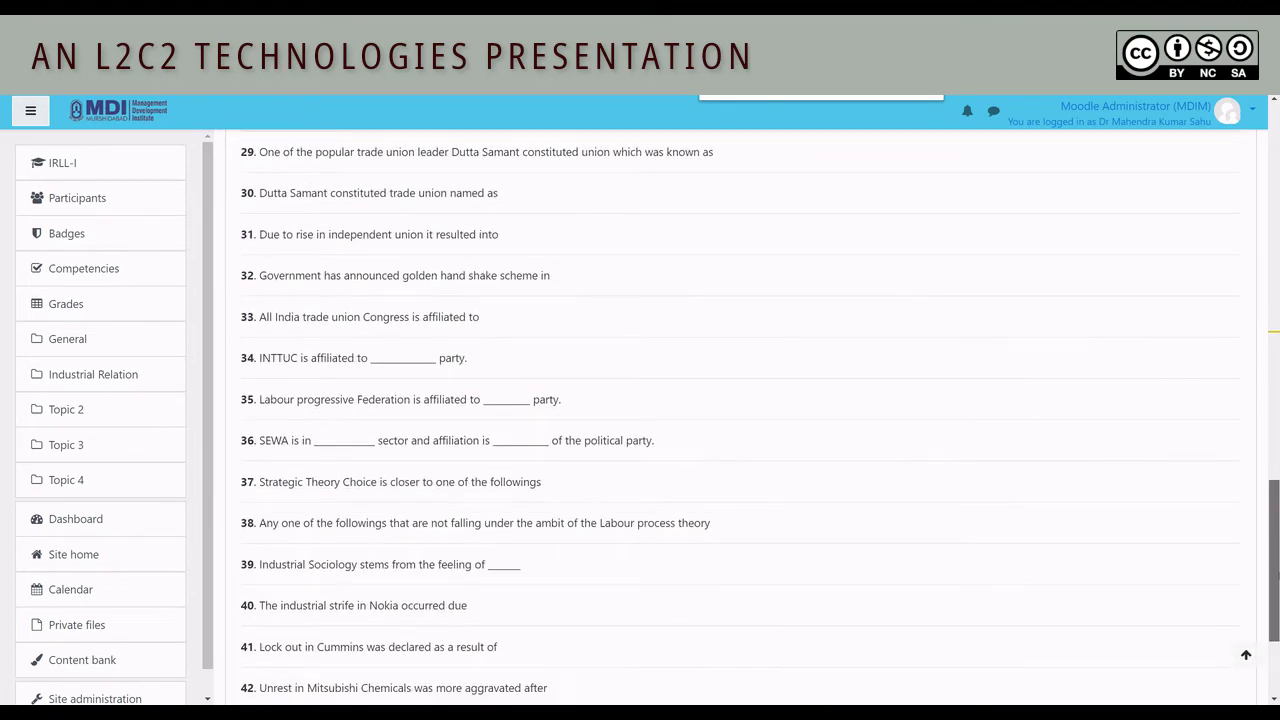
{"action": "scroll", "coordinate": [1275, 577], "scroll_direction": "down", "scroll_amount": 2}
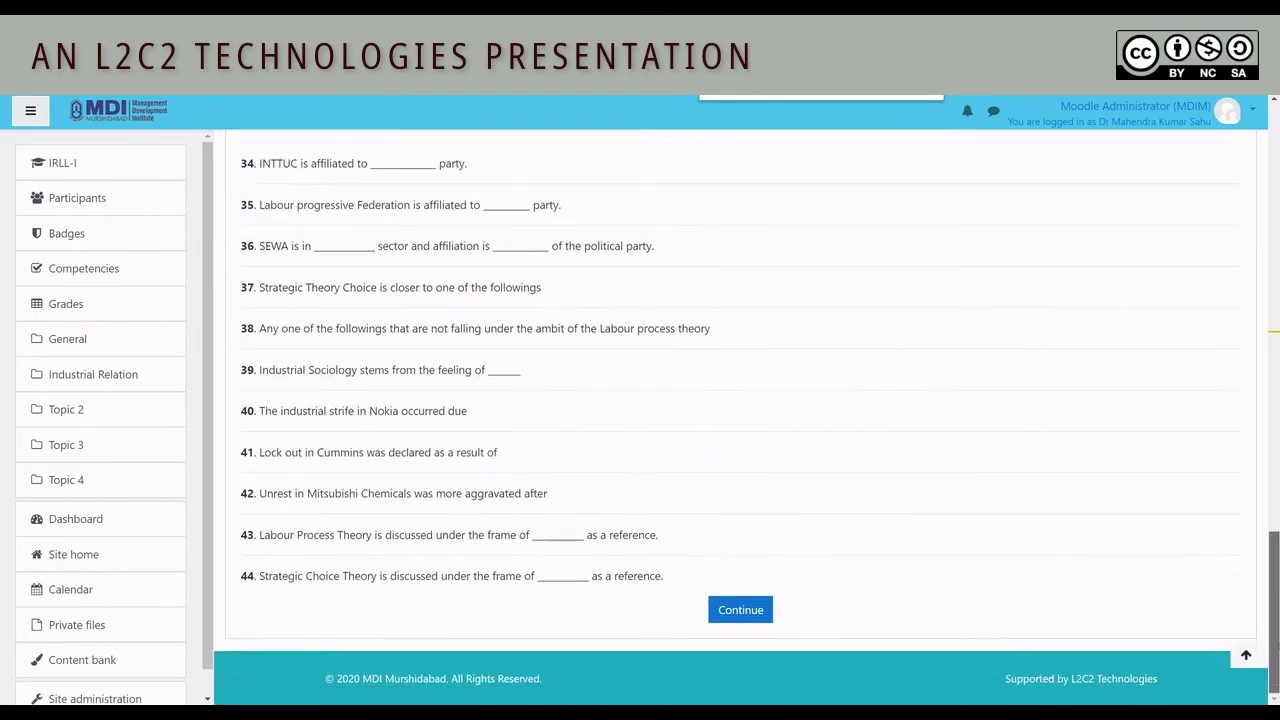
Step: Continue to the question bank and show all 44 QUIZ_01 QBANK questions on one page
{"action": "left_click", "coordinate": [740, 610]}
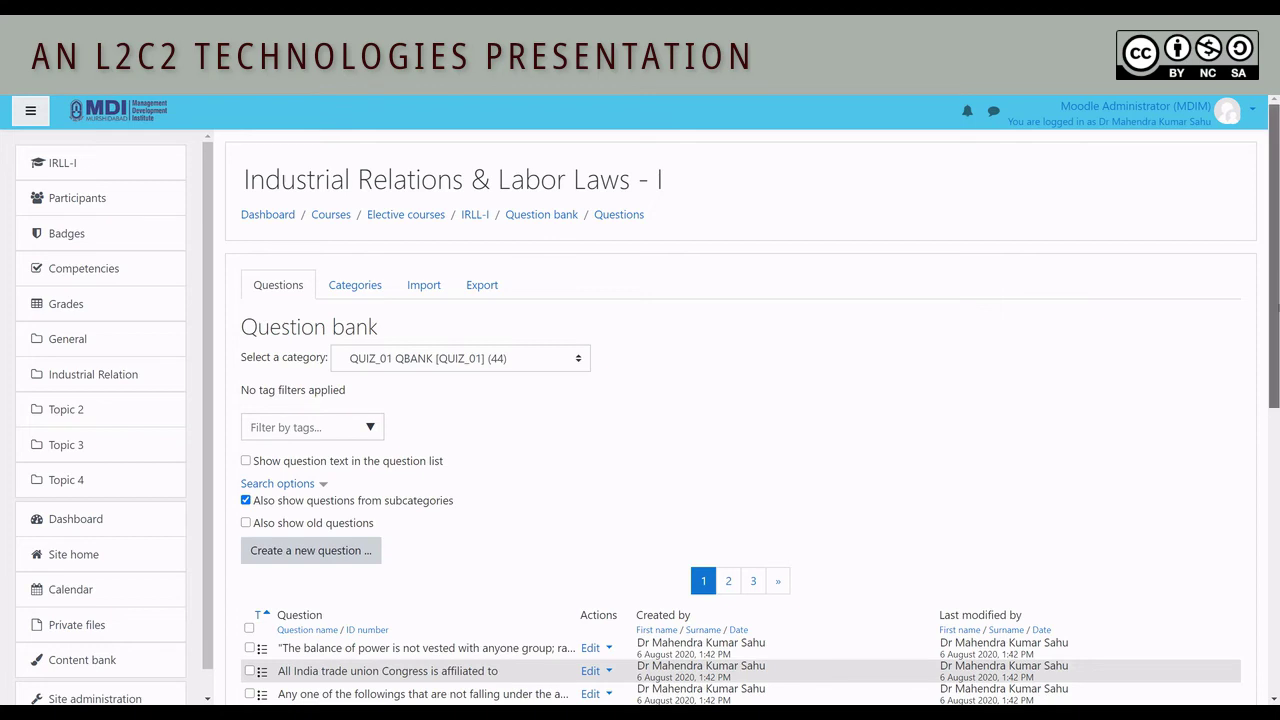
{"action": "left_click_drag", "start_coordinate": [1277, 310], "coordinate": [1277, 586]}
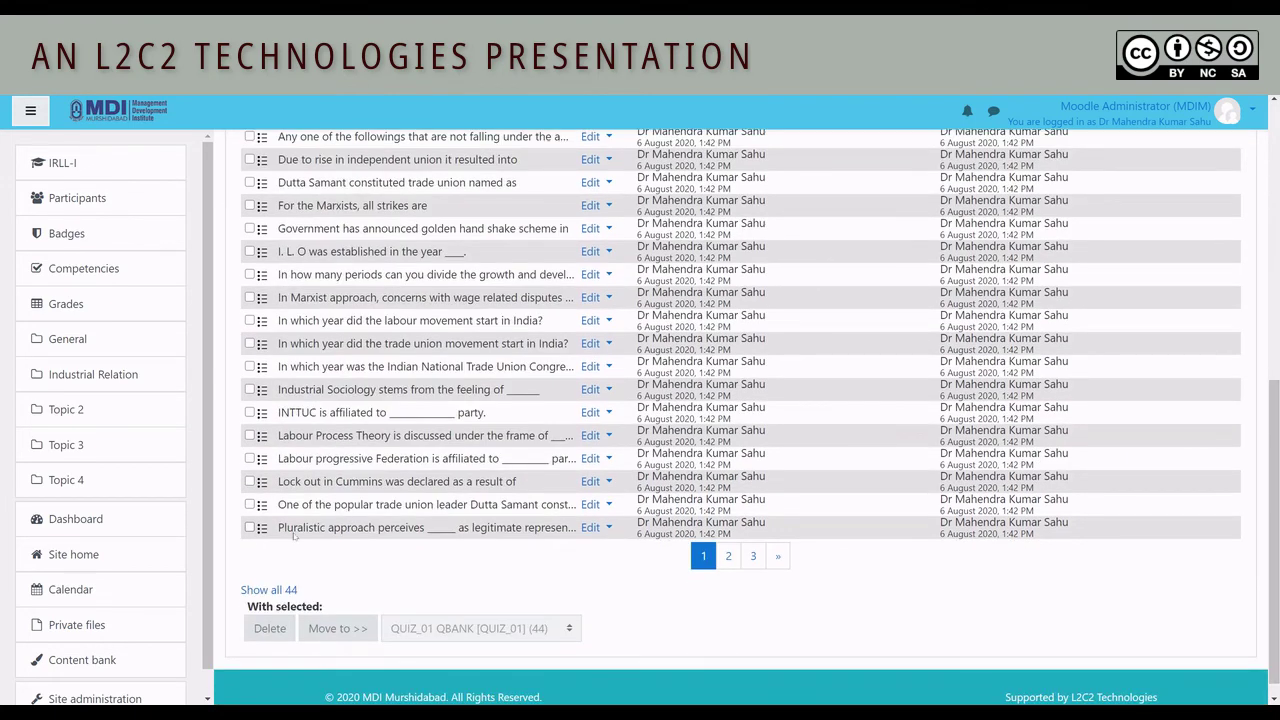
{"action": "left_click", "coordinate": [262, 591]}
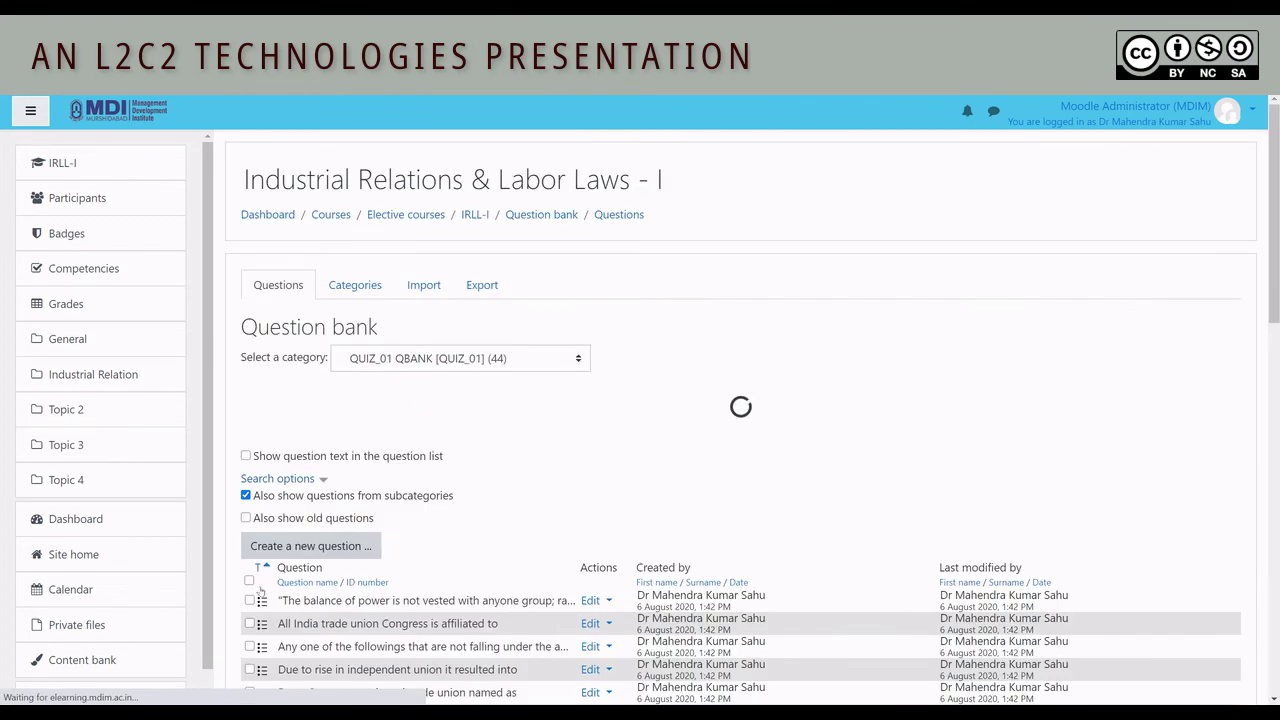
{"action": "scroll", "coordinate": [740, 417], "scroll_direction": "down", "scroll_amount": 8}
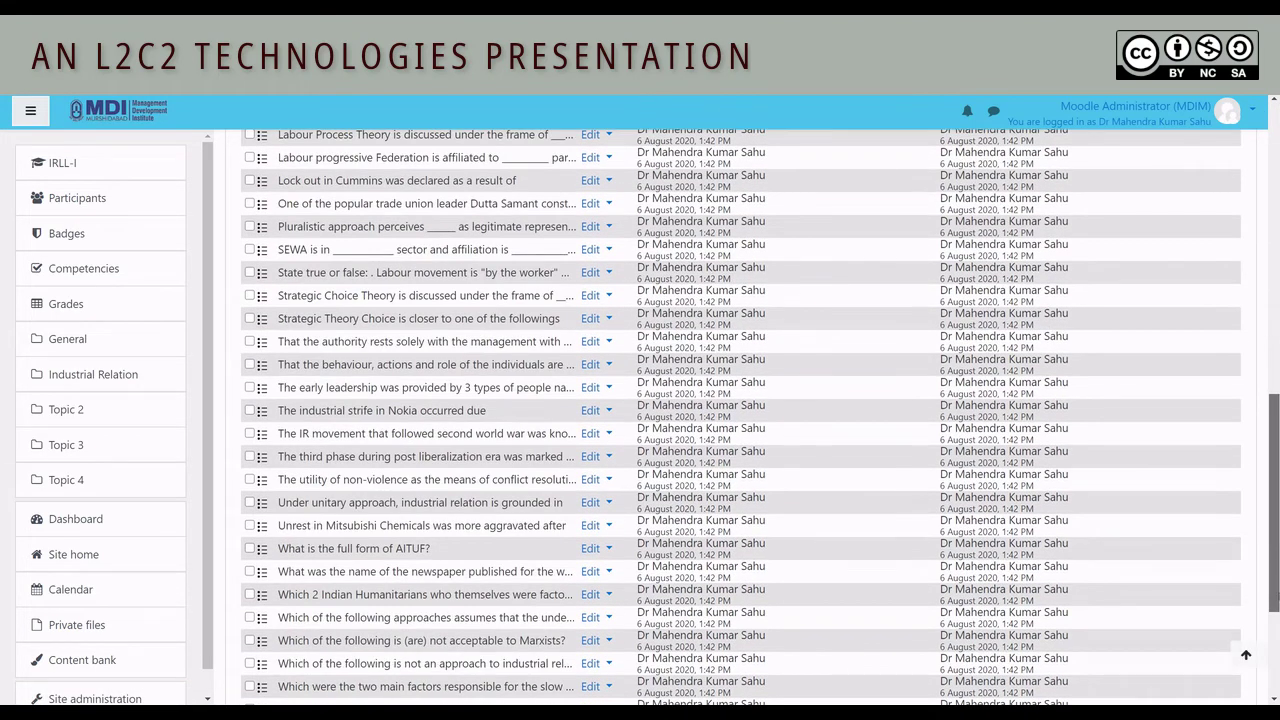
{"action": "scroll", "coordinate": [740, 417], "scroll_direction": "down", "scroll_amount": 3}
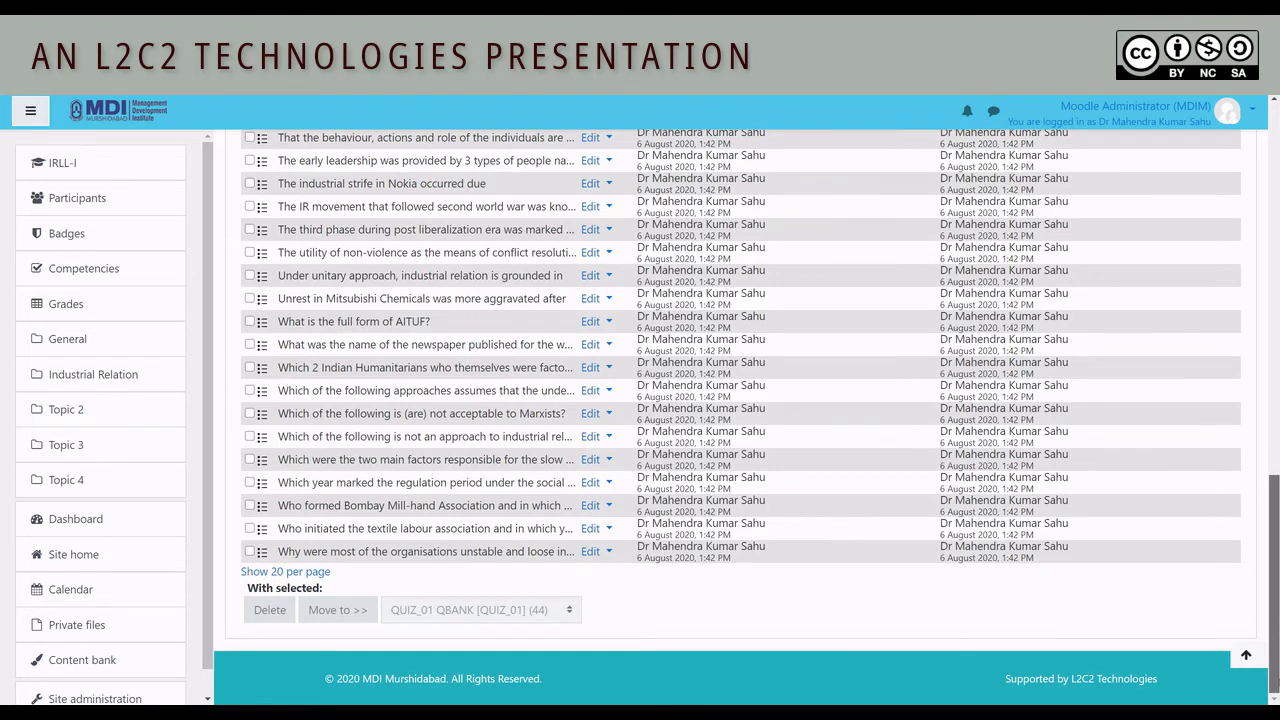
{"action": "scroll", "coordinate": [740, 417], "scroll_direction": "up", "scroll_amount": 4}
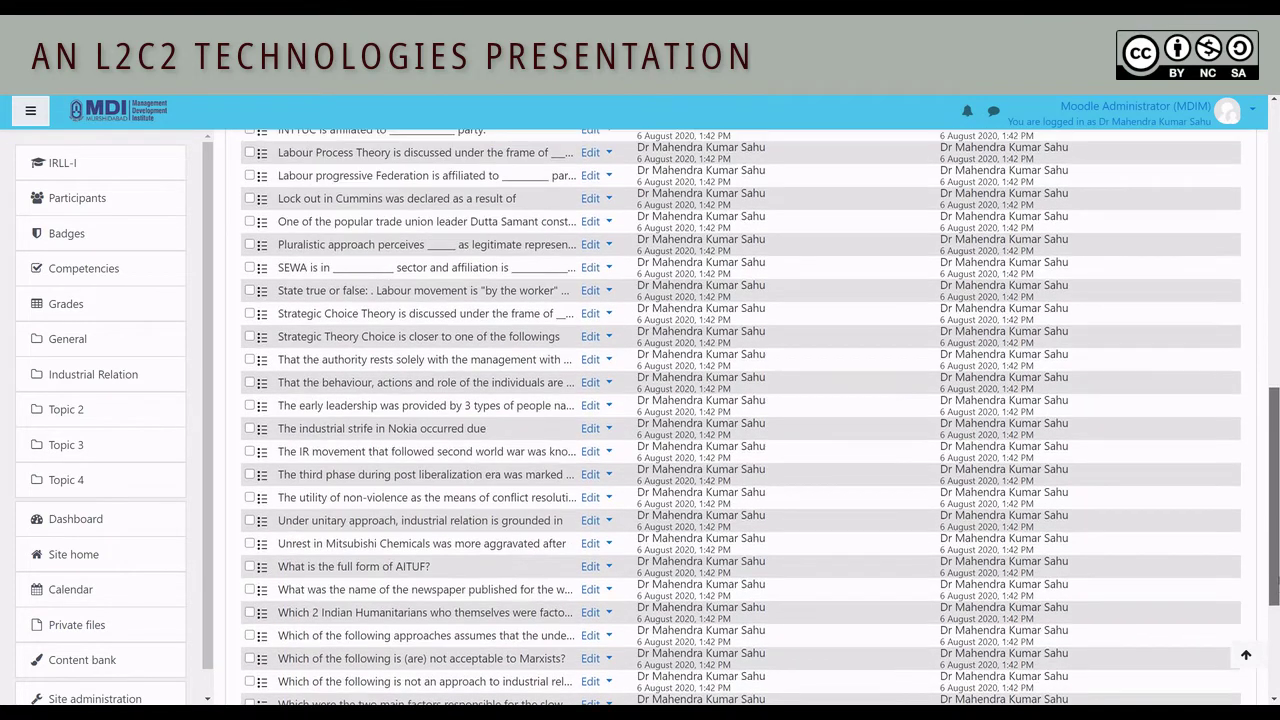
{"action": "scroll", "coordinate": [740, 417], "scroll_direction": "up", "scroll_amount": 3}
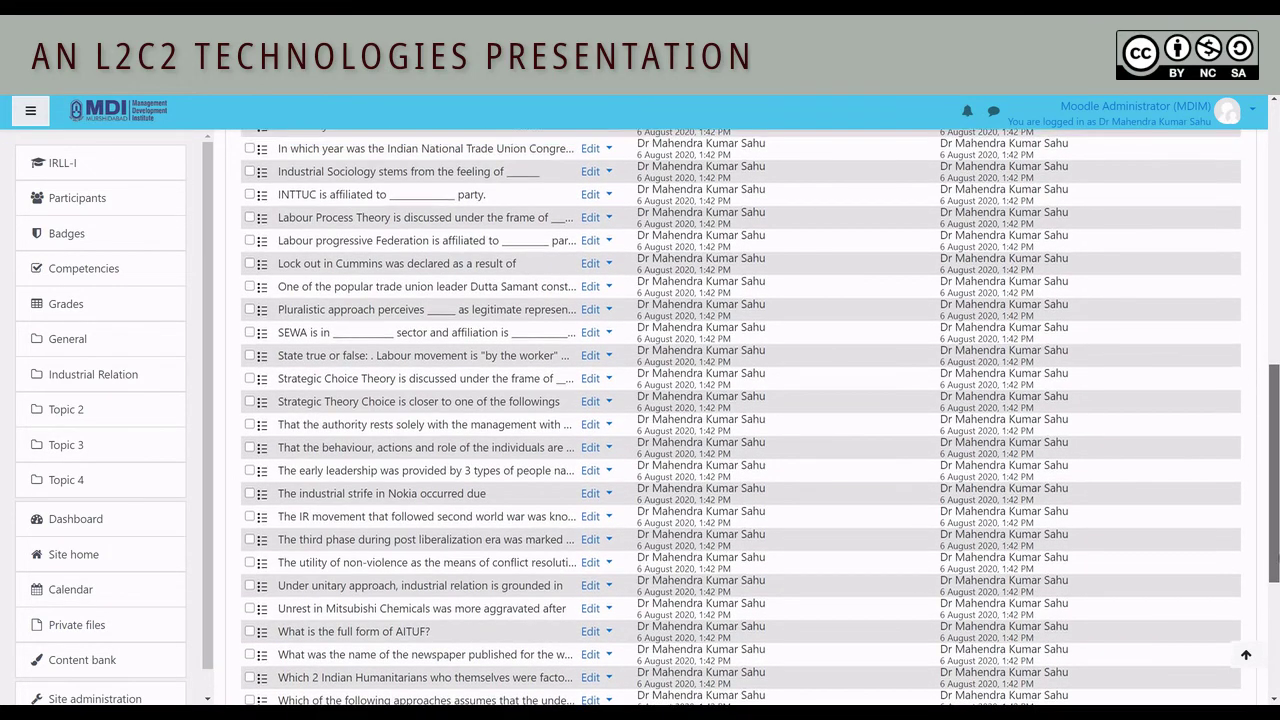
{"action": "scroll", "coordinate": [703, 395], "scroll_direction": "up", "scroll_amount": 2}
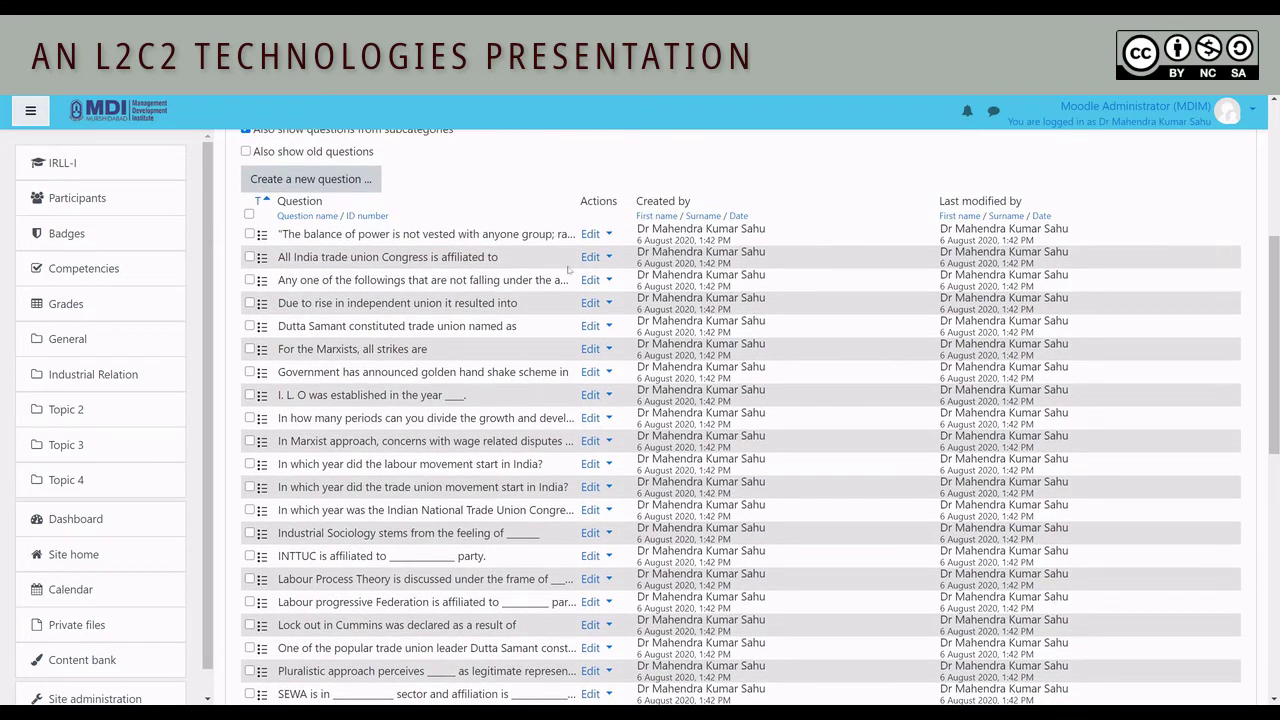
{"action": "left_click", "coordinate": [609, 234]}
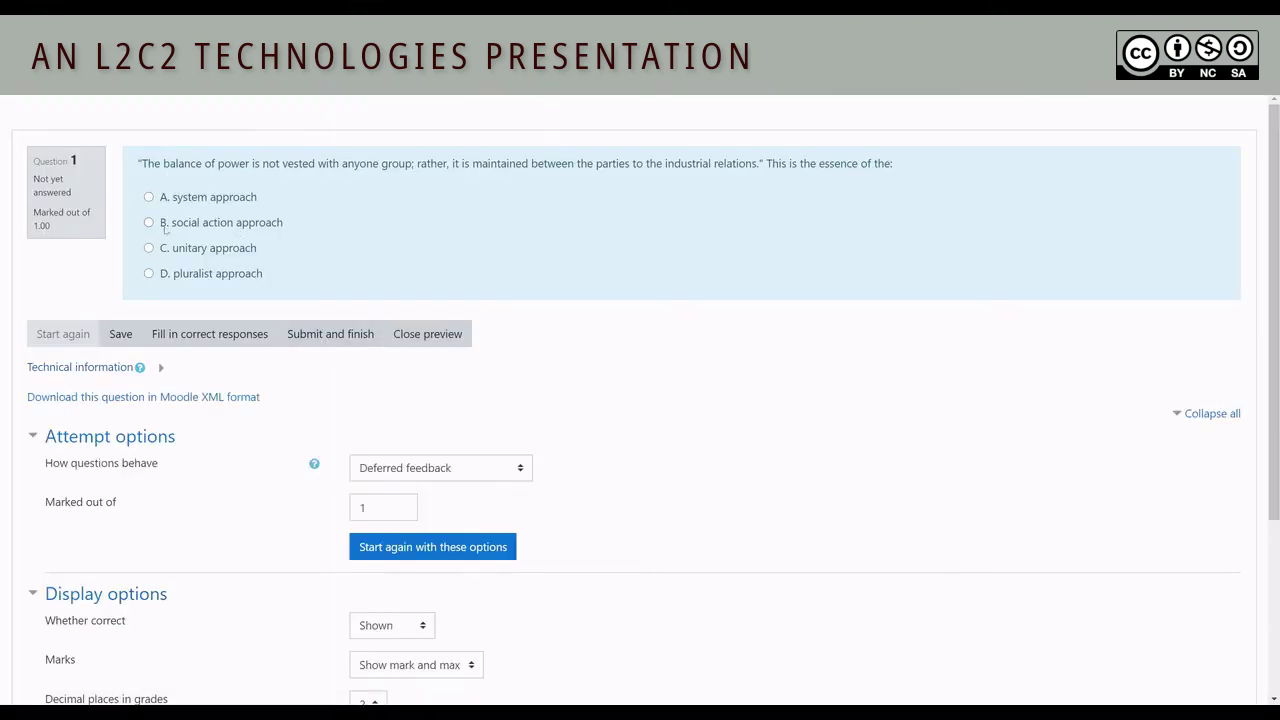
{"action": "left_click", "coordinate": [217, 336]}
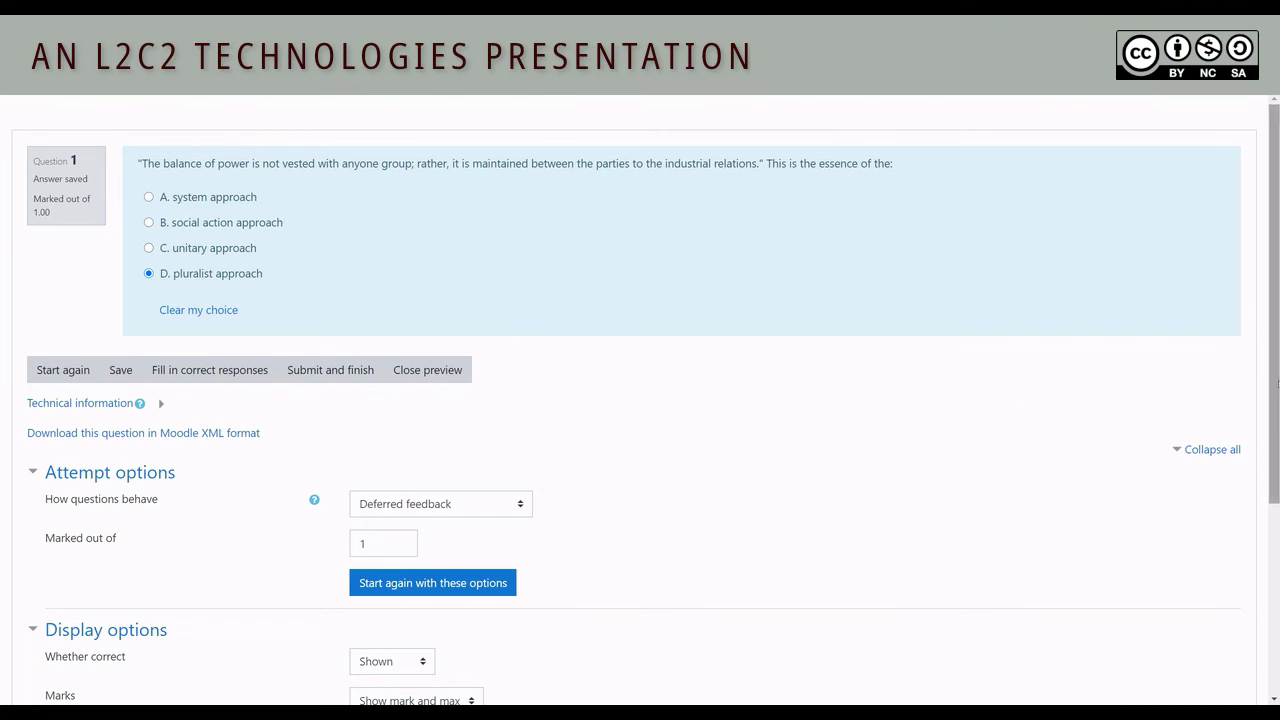
{"action": "scroll", "coordinate": [1267, 392], "scroll_direction": "down", "scroll_amount": 3}
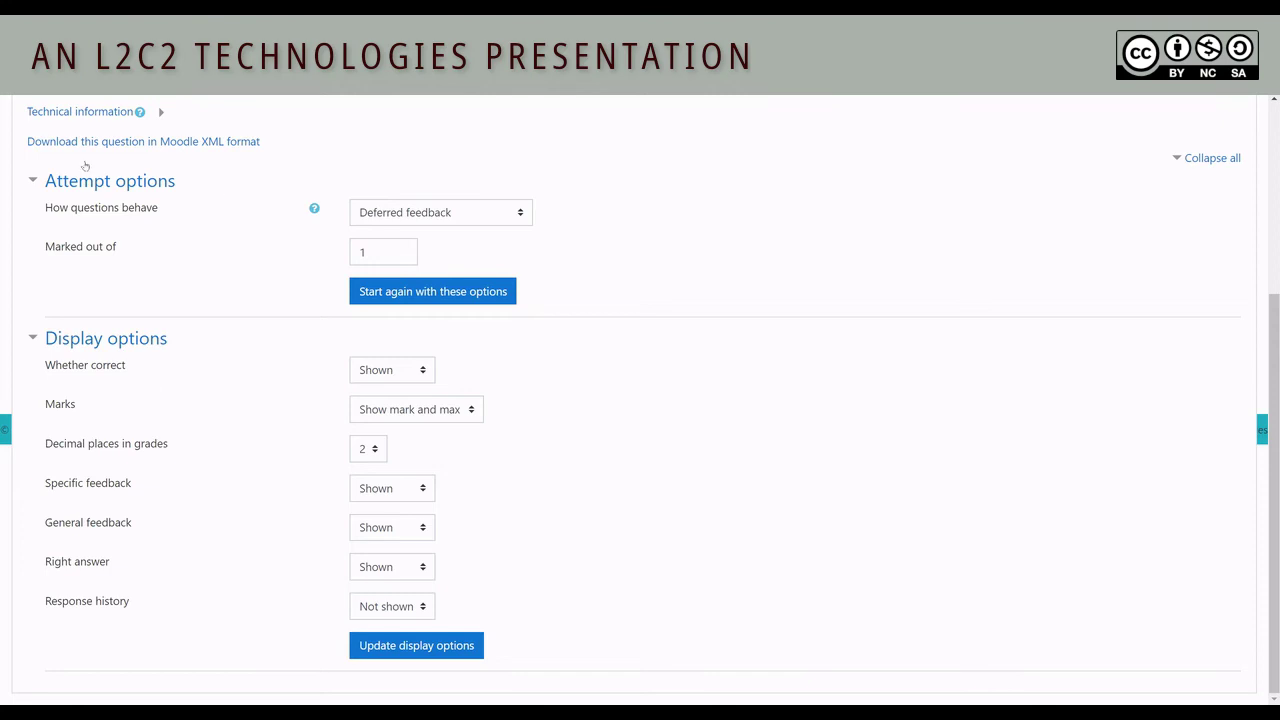
{"action": "scroll", "coordinate": [87, 101], "scroll_direction": "up", "scroll_amount": 3}
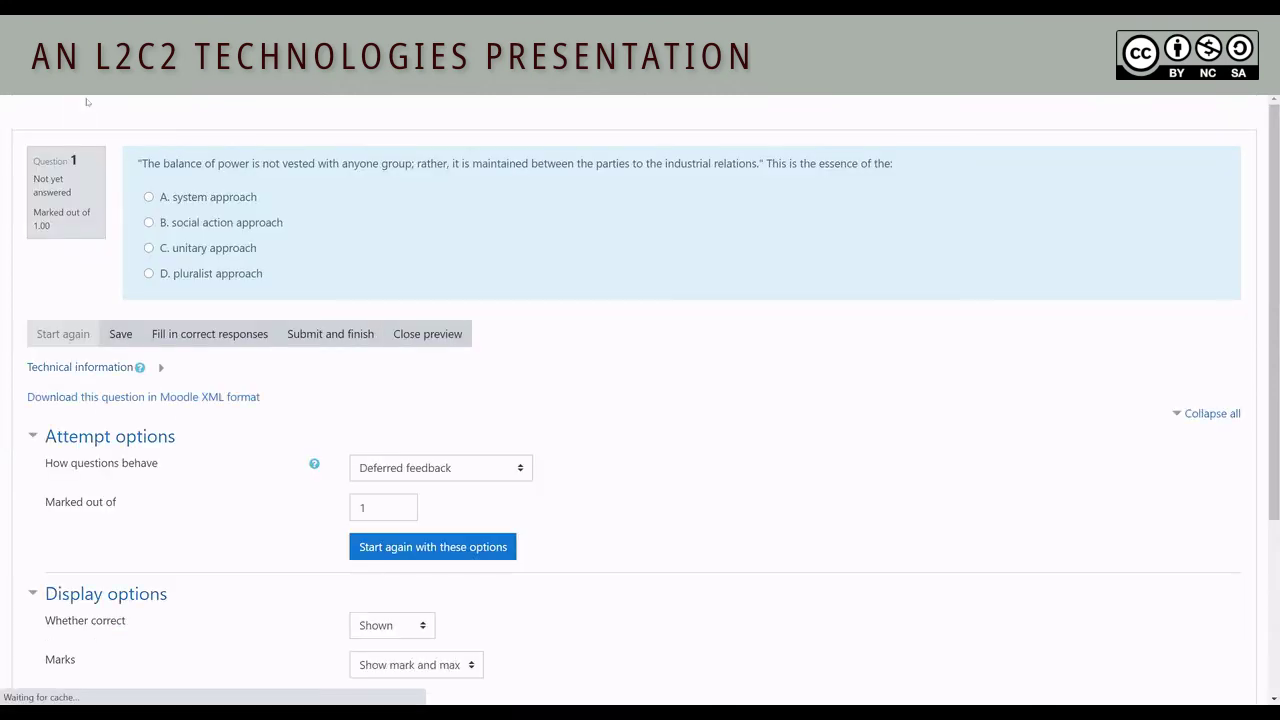
{"action": "left_click", "coordinate": [432, 335]}
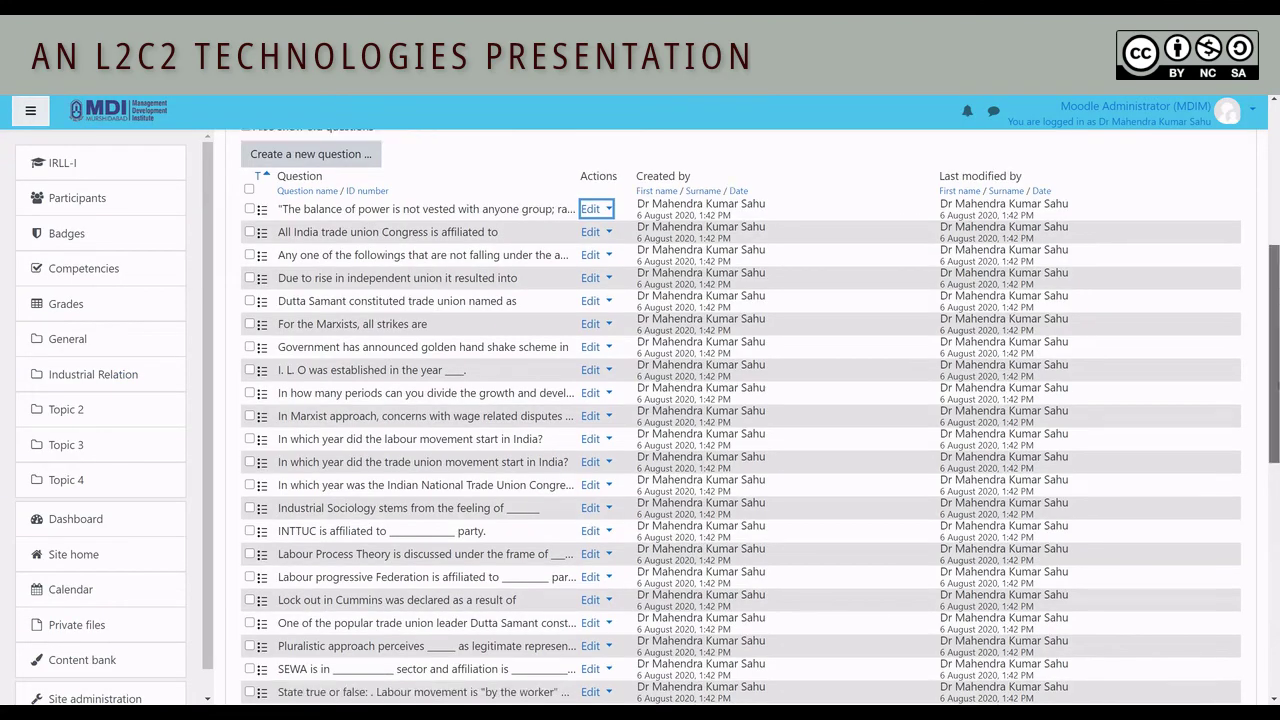
Step: From the IRLL-I course page, open the Industrial Relation, theory and Evolution quiz's editing page
{"action": "left_click_drag", "start_coordinate": [1274, 315], "coordinate": [1276, 553]}
{"action": "left_click", "coordinate": [1246, 655]}
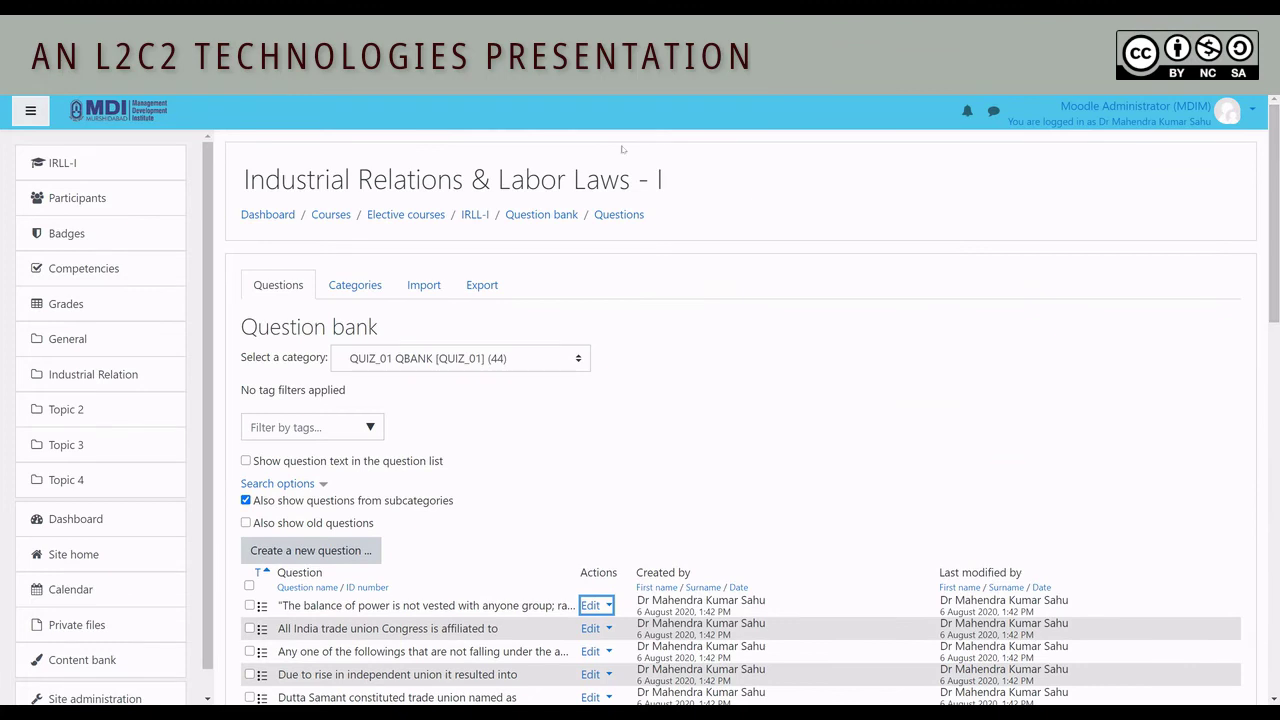
{"action": "left_click", "coordinate": [472, 218]}
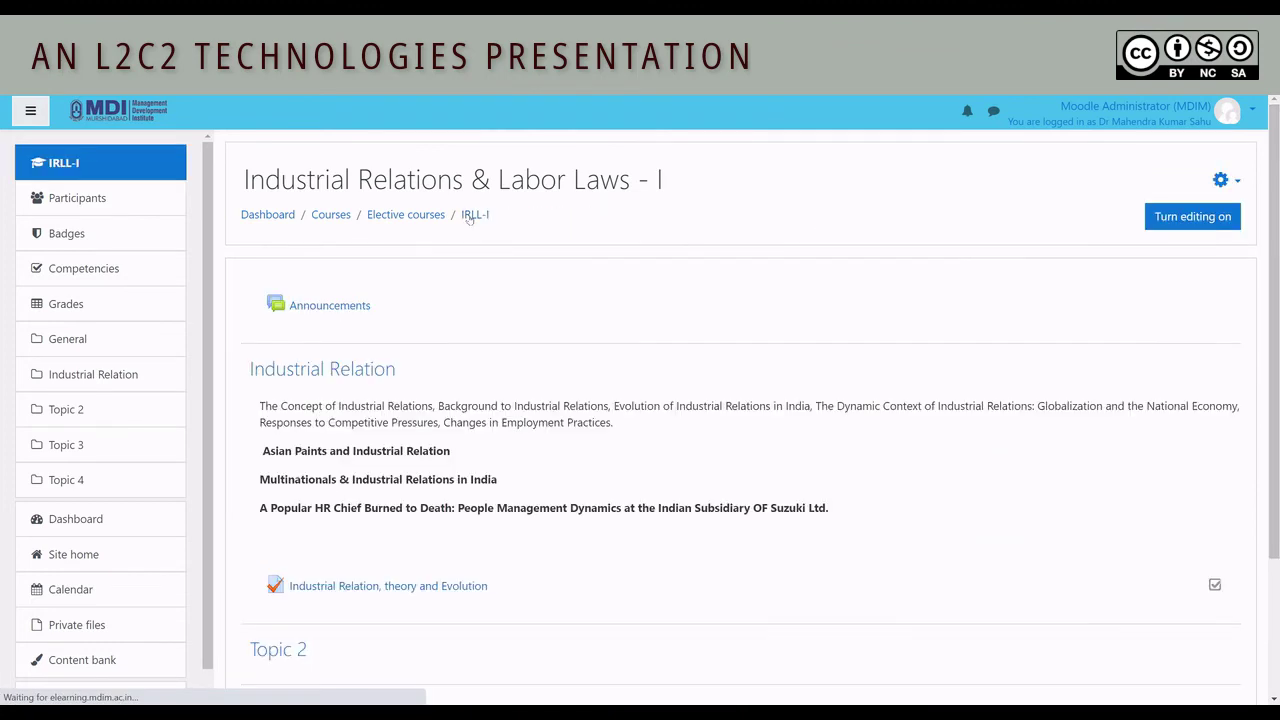
{"action": "left_click", "coordinate": [366, 590]}
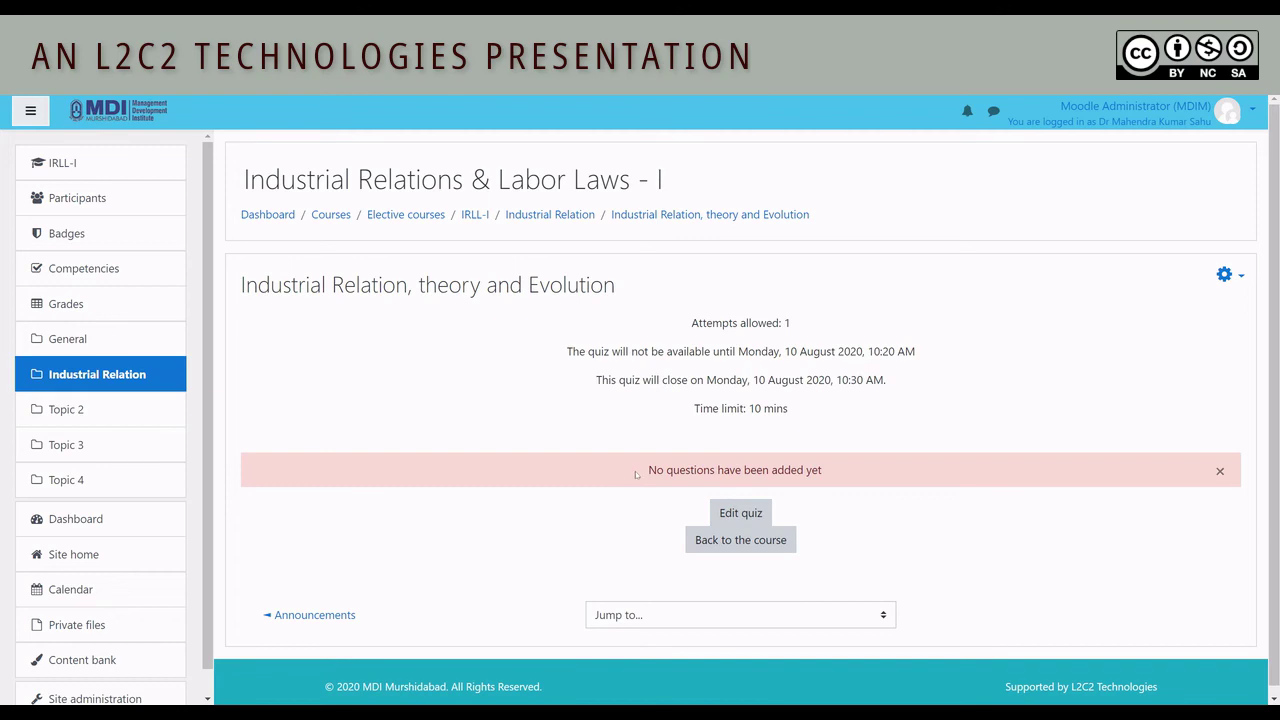
{"action": "left_click_drag", "start_coordinate": [636, 472], "coordinate": [860, 484]}
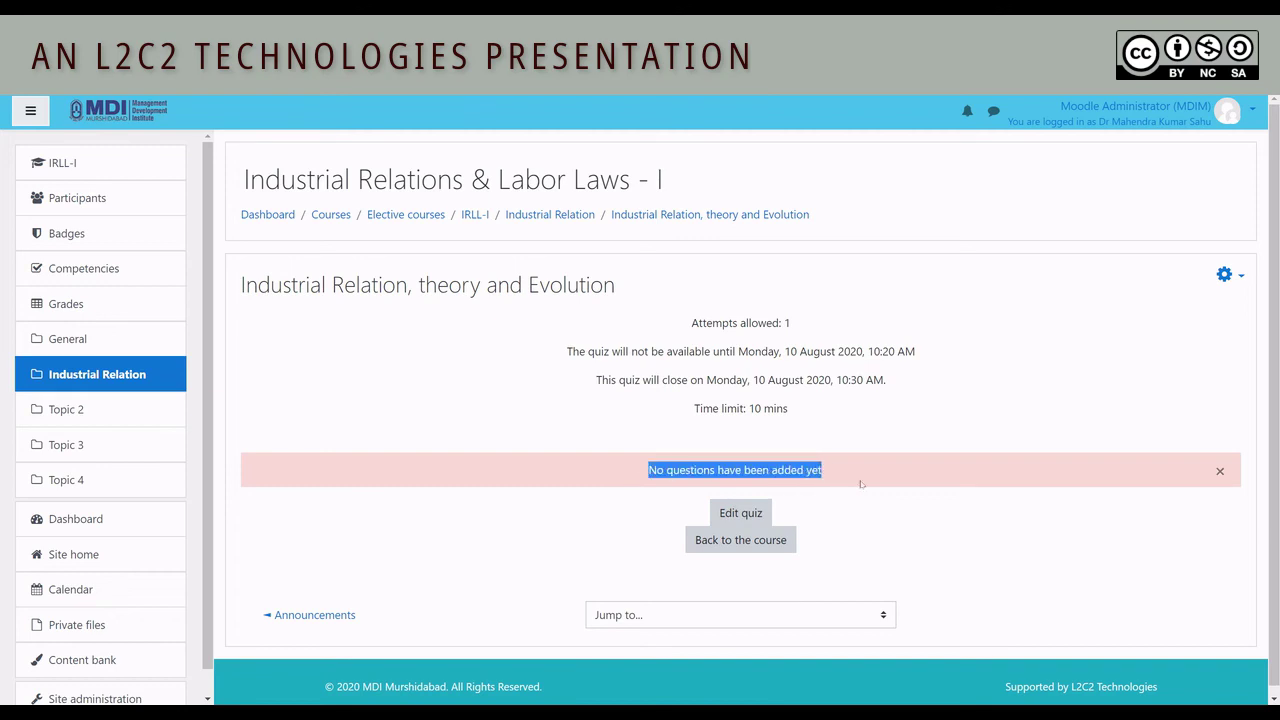
{"action": "left_click", "coordinate": [742, 513]}
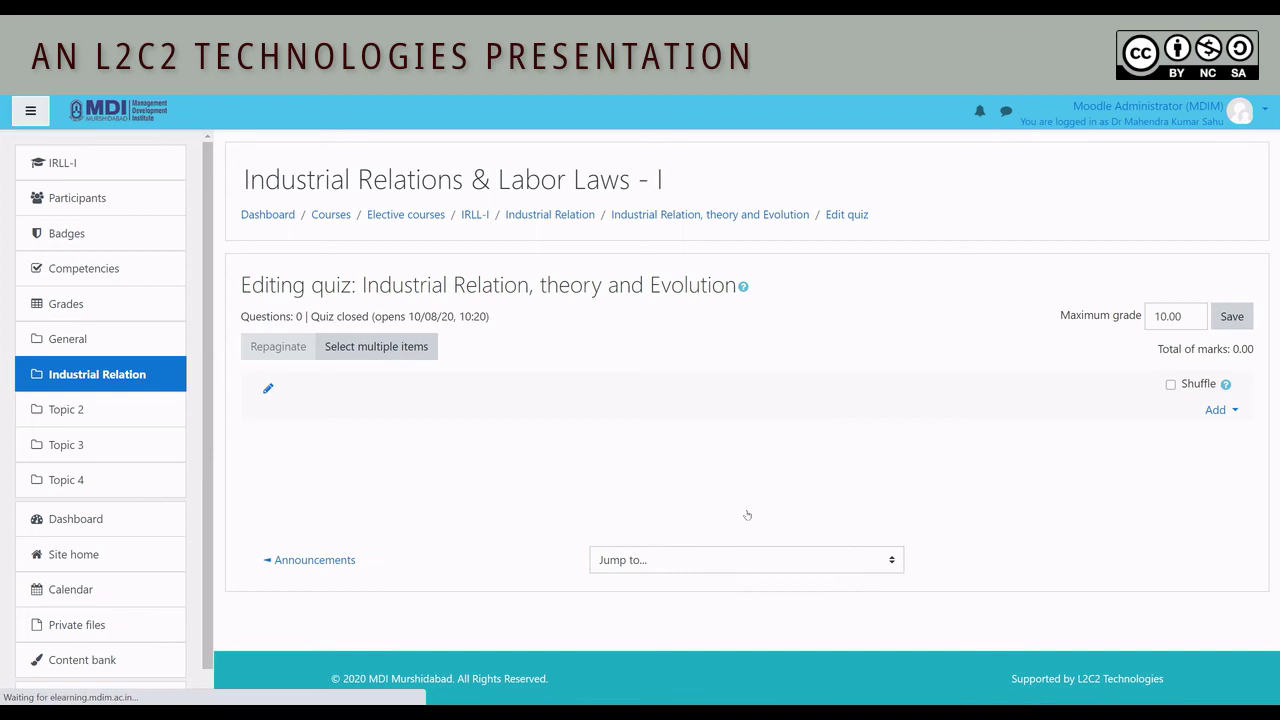
Step: Add random questions from category QUIZ_01 QBANK [QUIZ_01] (44), with the number set to 10
{"action": "left_click", "coordinate": [1233, 410]}
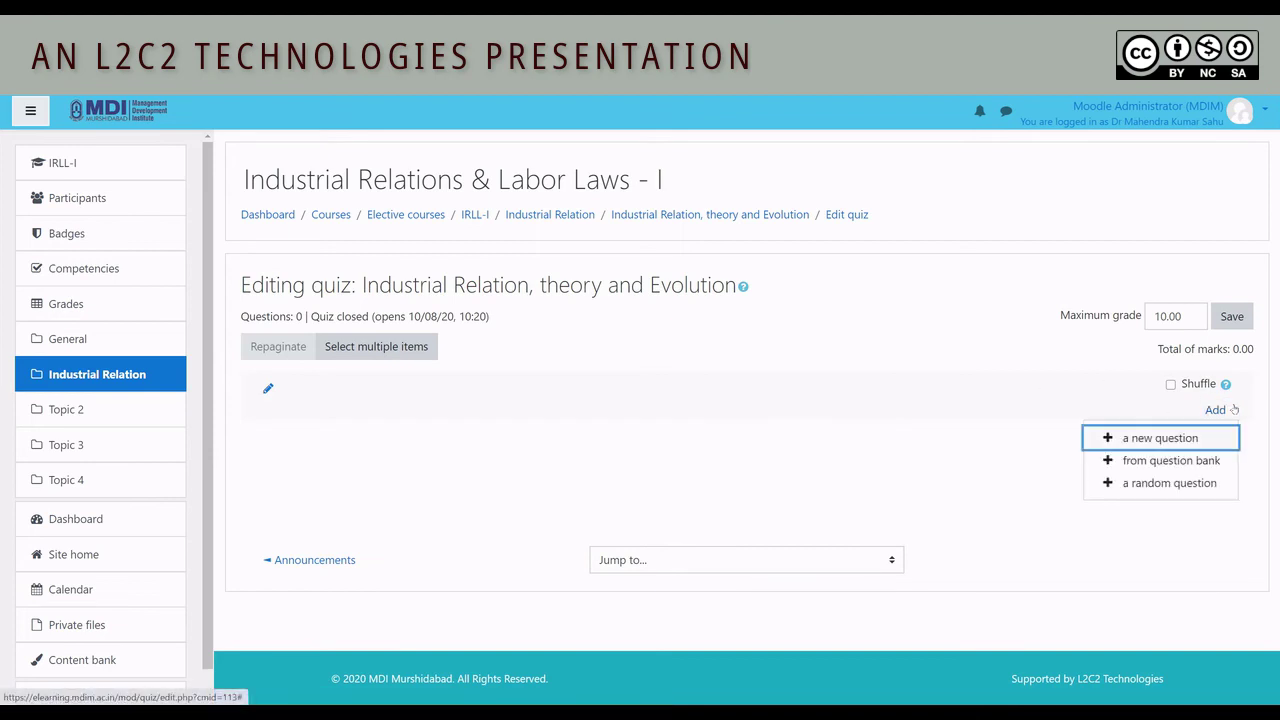
{"action": "left_click", "coordinate": [1134, 485]}
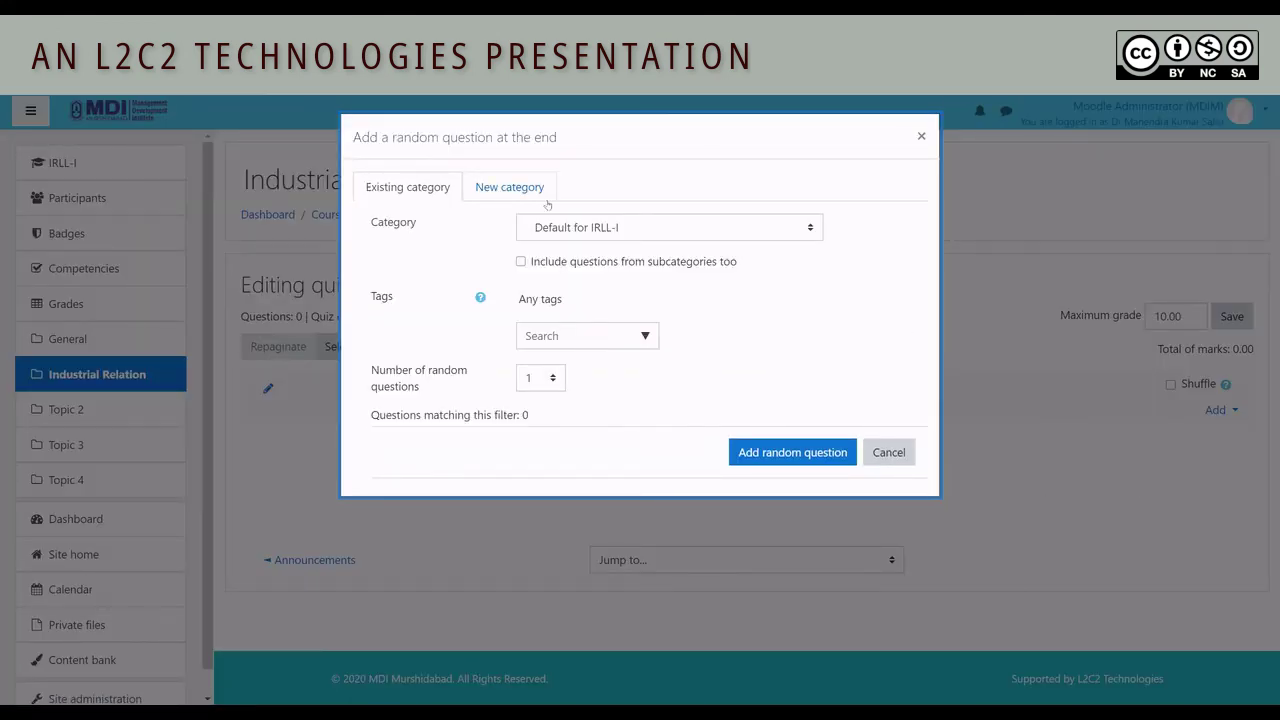
{"action": "left_click", "coordinate": [628, 232]}
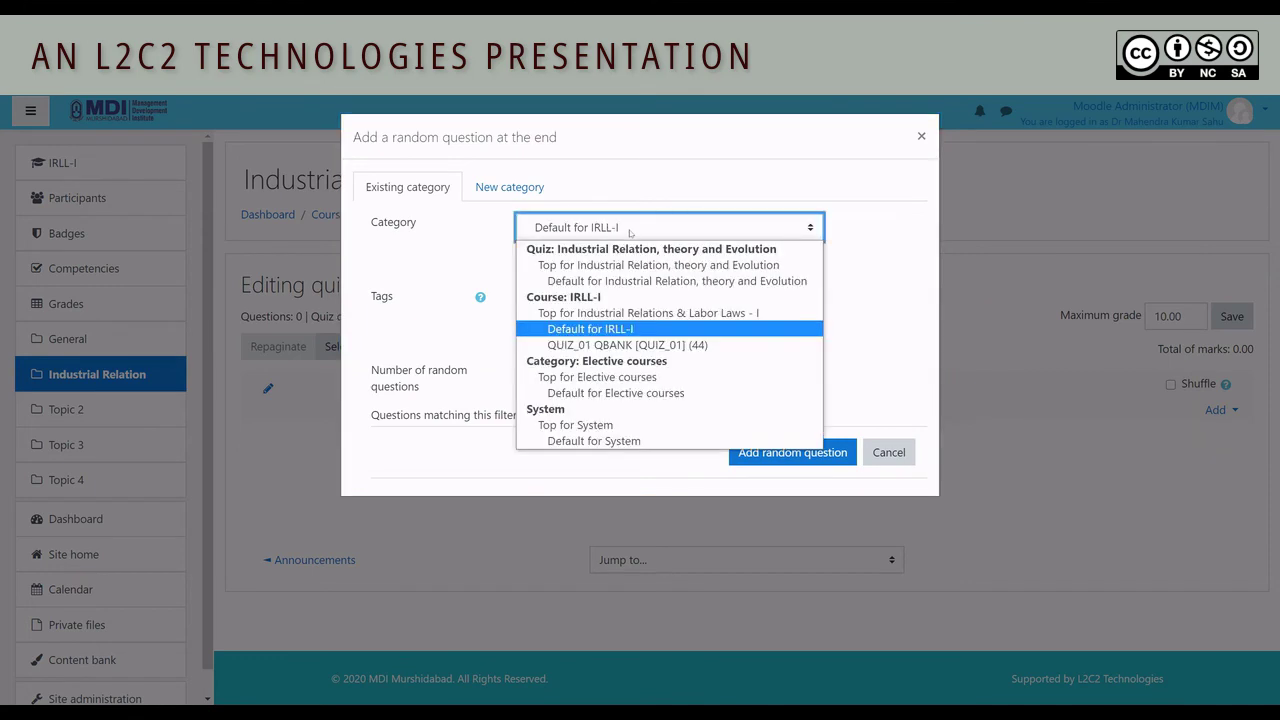
{"action": "left_click", "coordinate": [615, 345]}
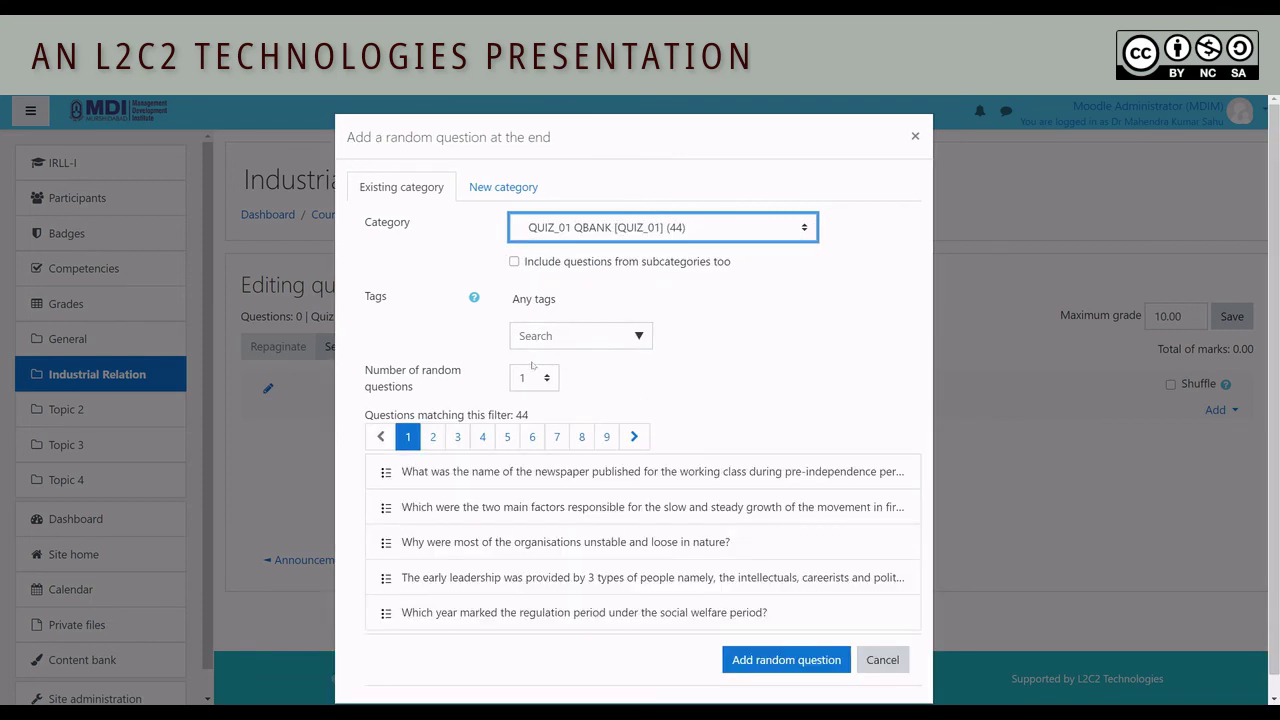
{"action": "left_click", "coordinate": [536, 378]}
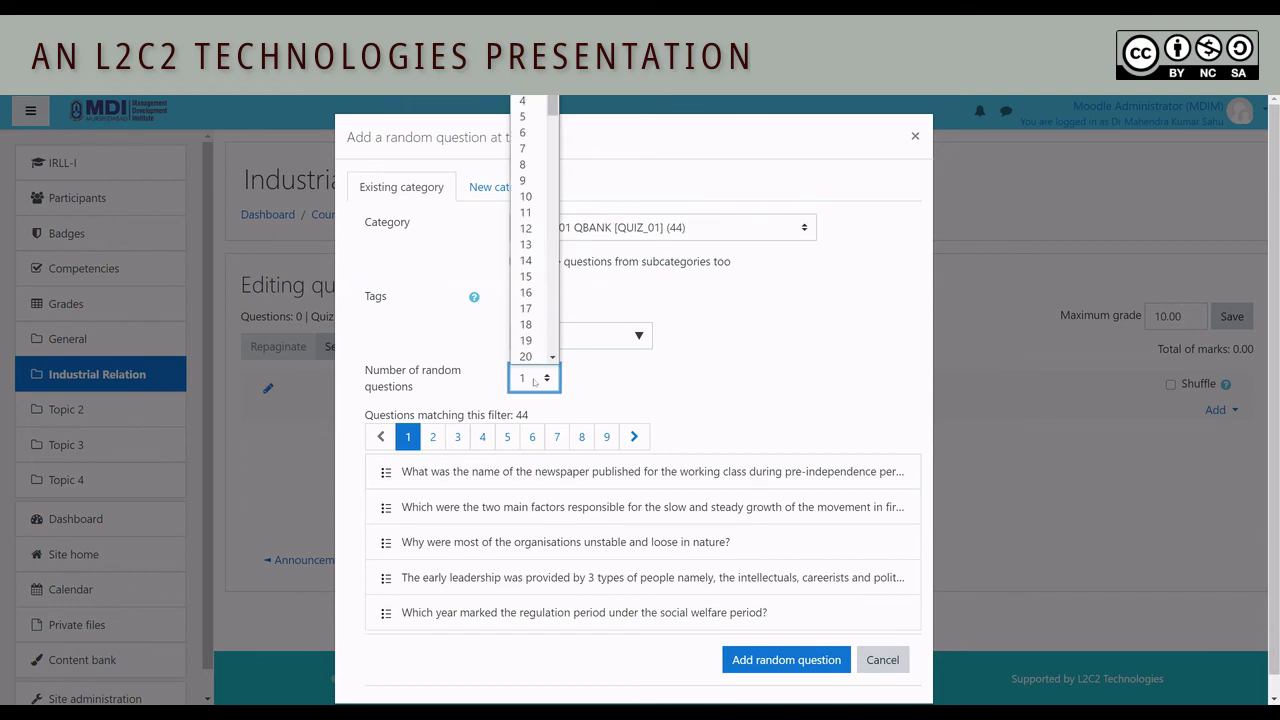
{"action": "right_click", "coordinate": [535, 381]}
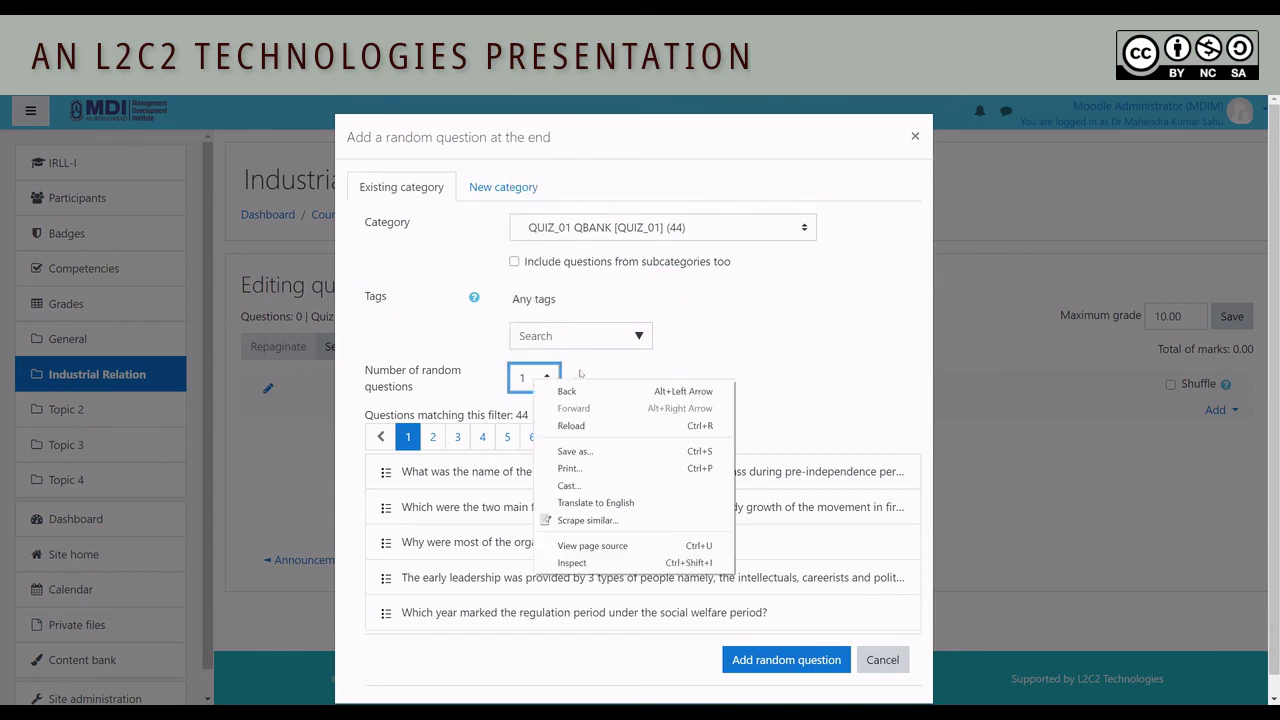
{"action": "left_click", "coordinate": [582, 372]}
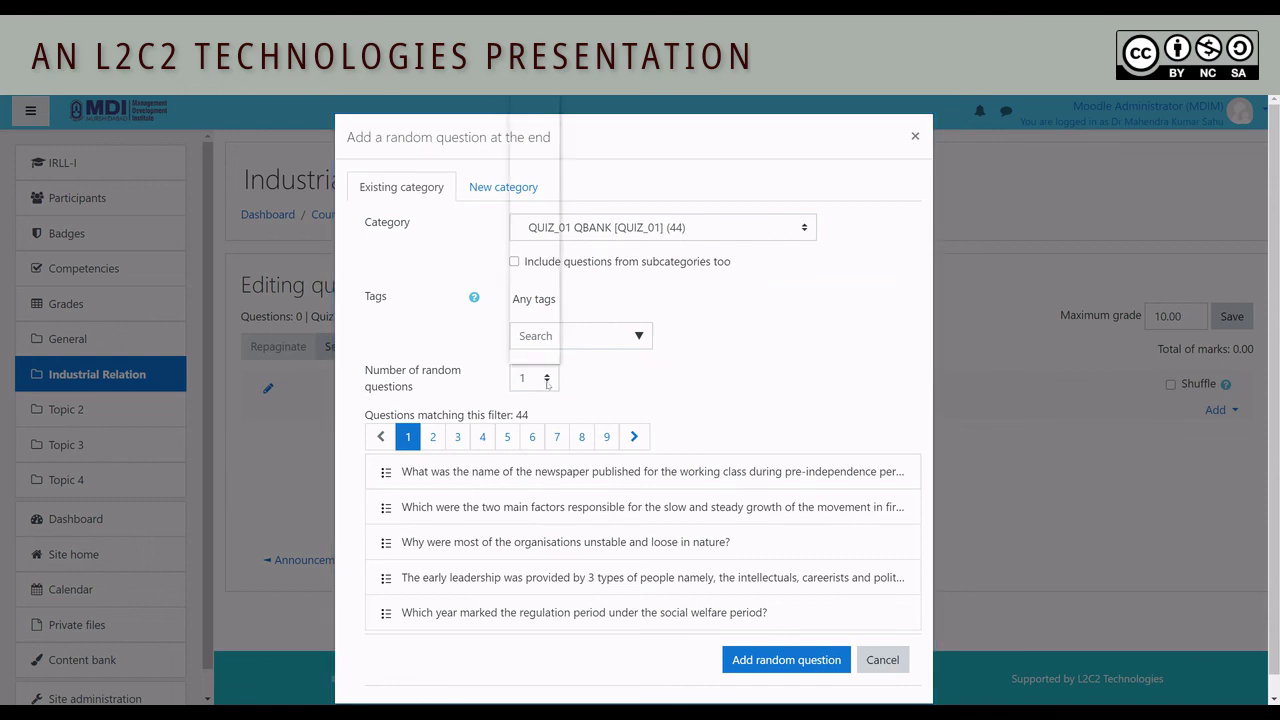
{"action": "left_click", "coordinate": [546, 380]}
{"action": "left_click", "coordinate": [538, 197]}
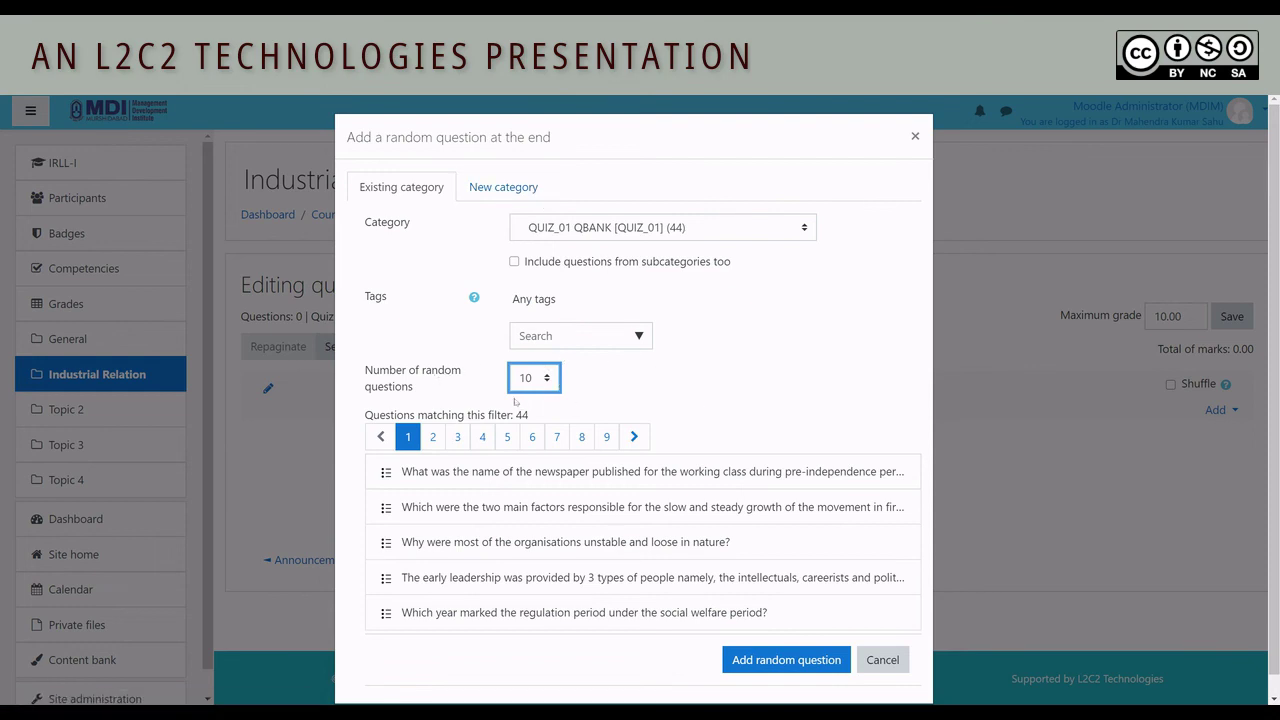
Step: Add 10 random QUIZ_01 QBANK questions at 1.00 each (10.00 total) with shuffling on, and save
{"action": "left_click", "coordinate": [805, 665]}
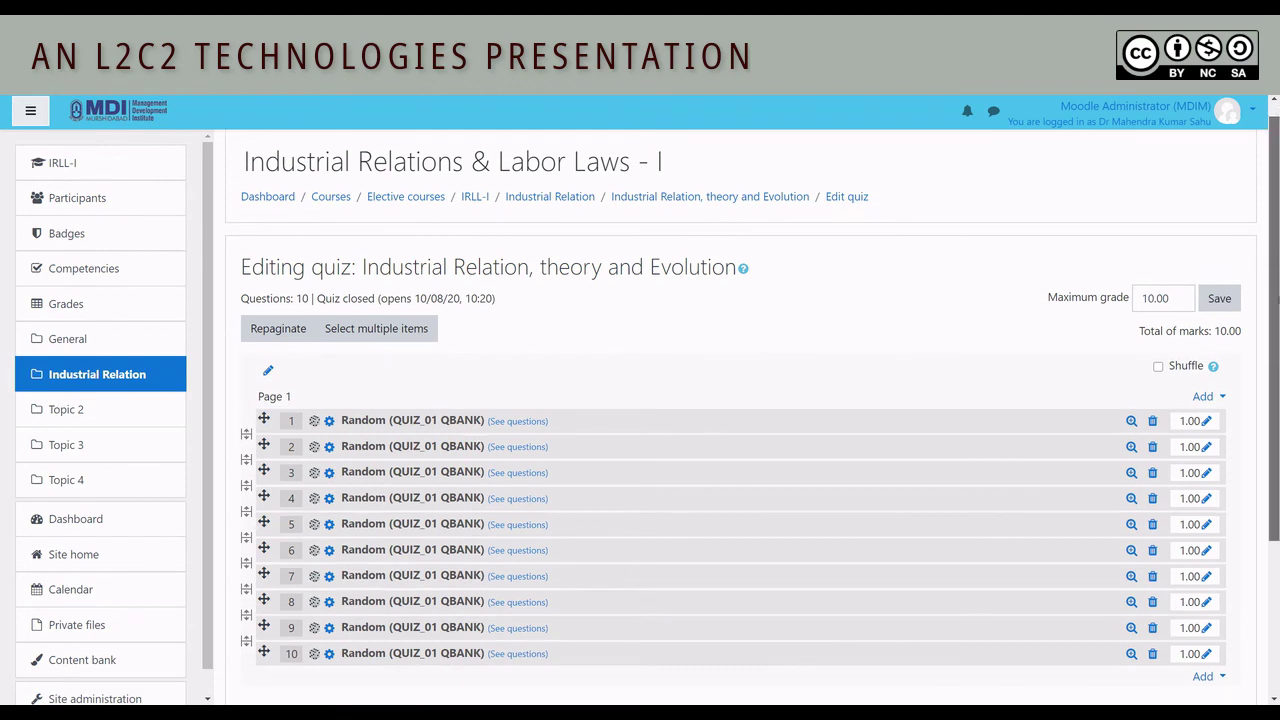
{"action": "left_click_drag", "start_coordinate": [1277, 287], "coordinate": [1277, 350]}
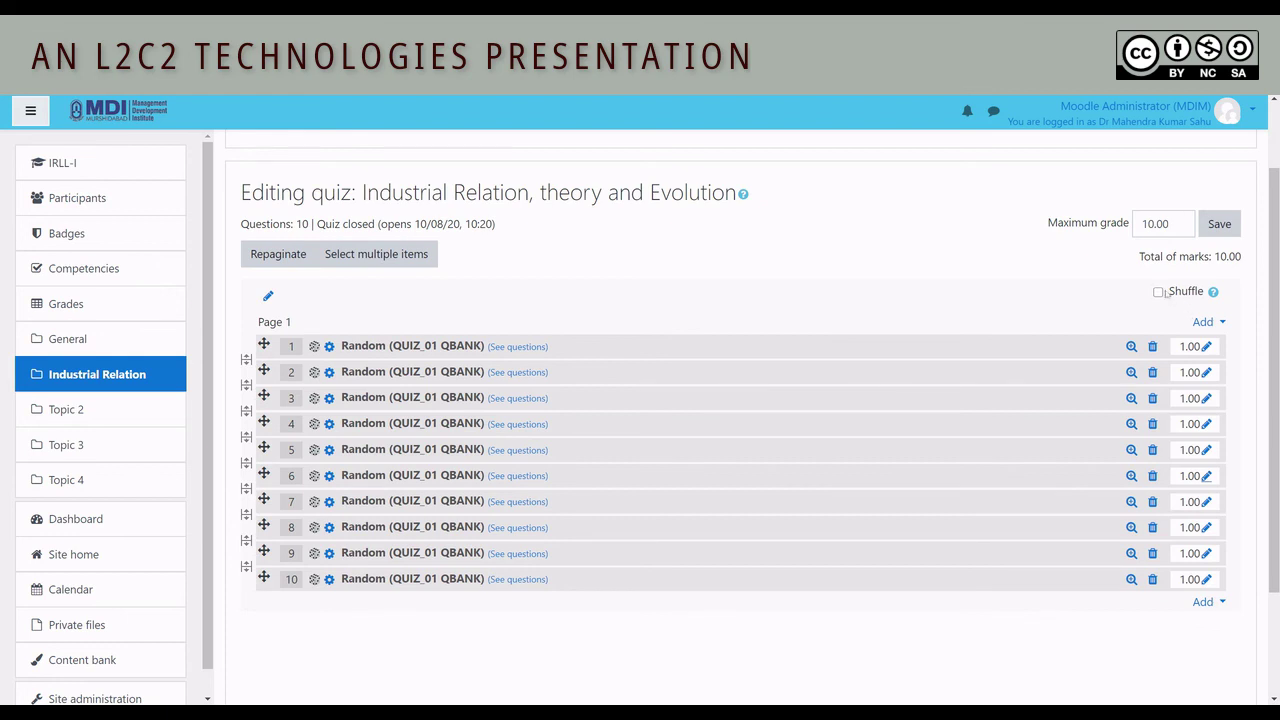
{"action": "left_click", "coordinate": [1213, 292]}
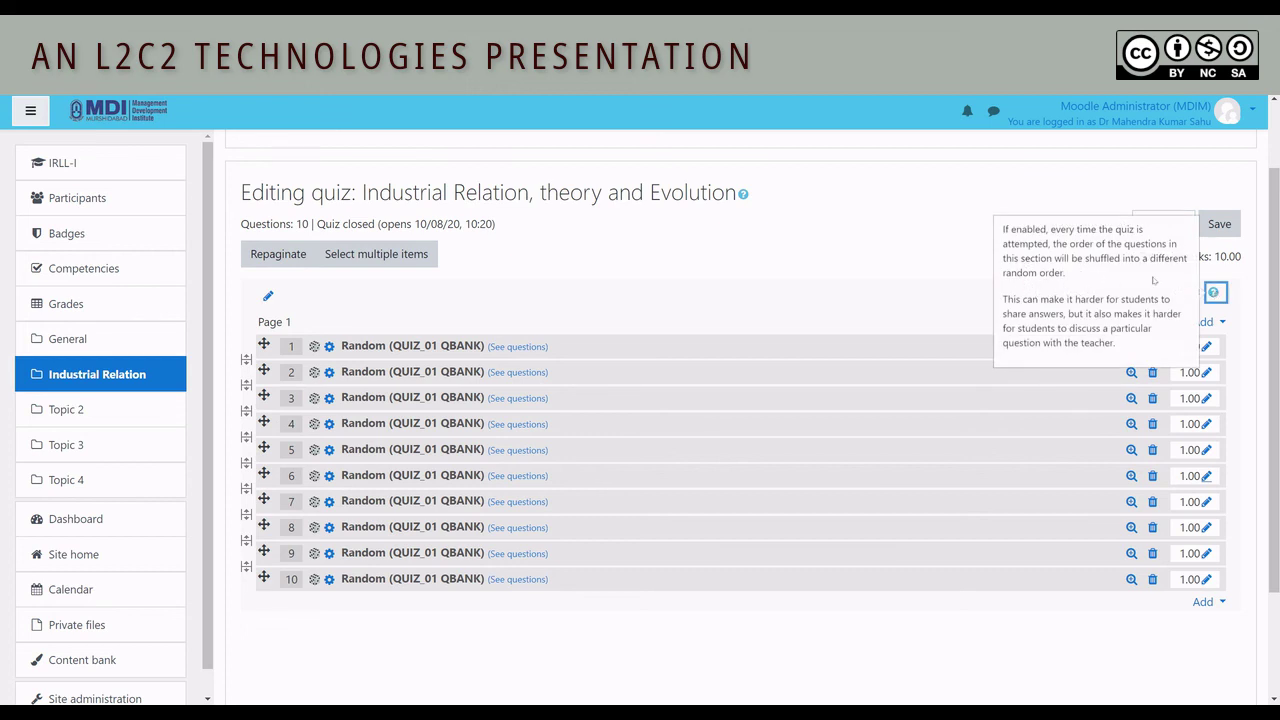
{"action": "left_click", "coordinate": [942, 289]}
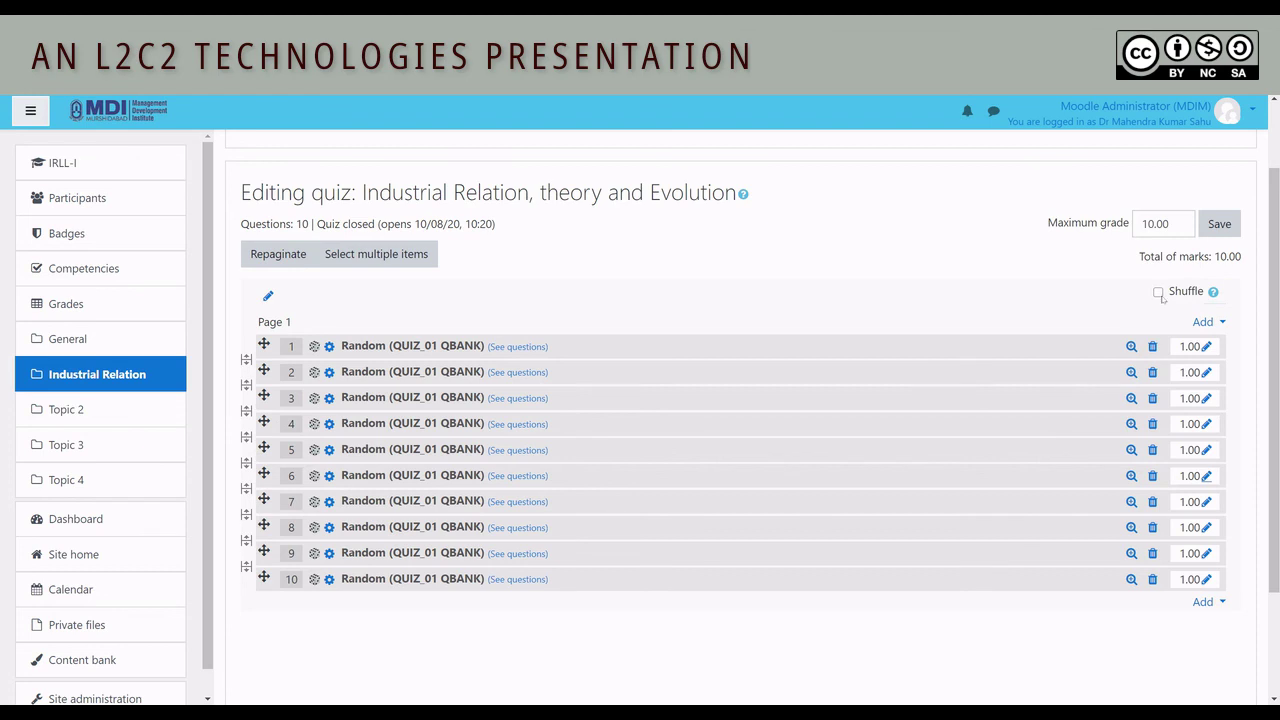
{"action": "left_click", "coordinate": [1157, 292]}
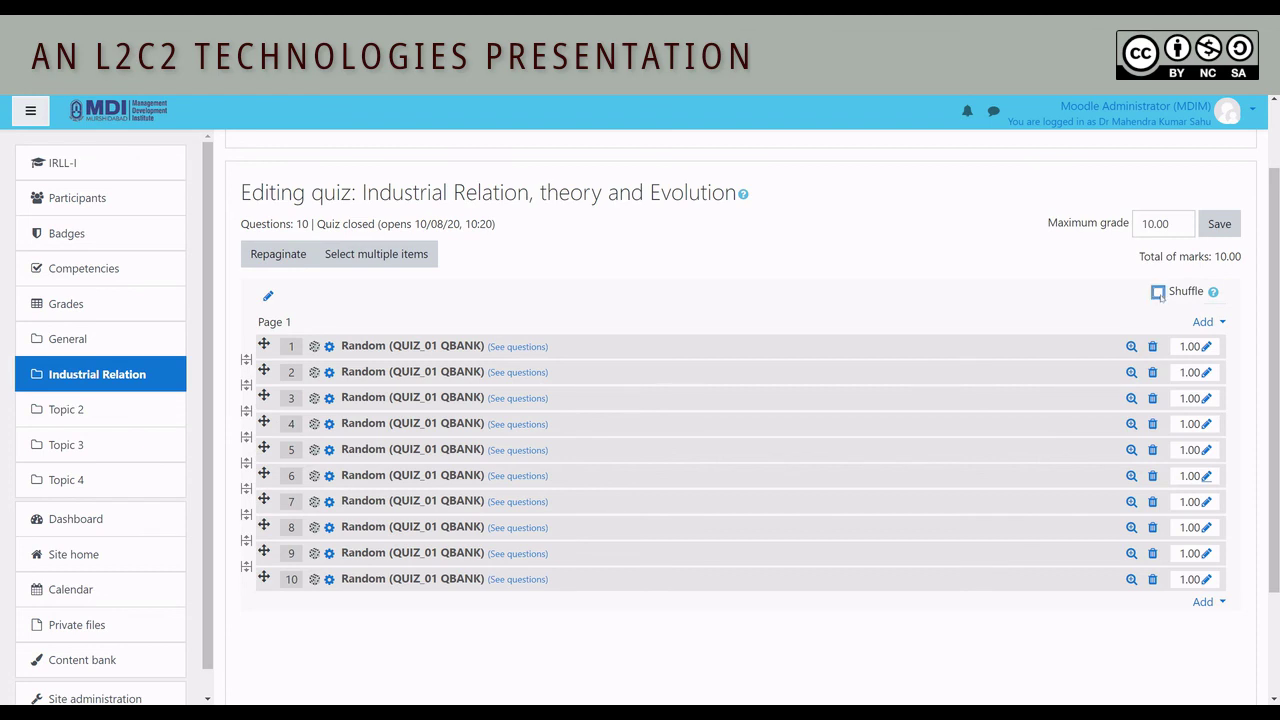
{"action": "left_click", "coordinate": [1233, 227]}
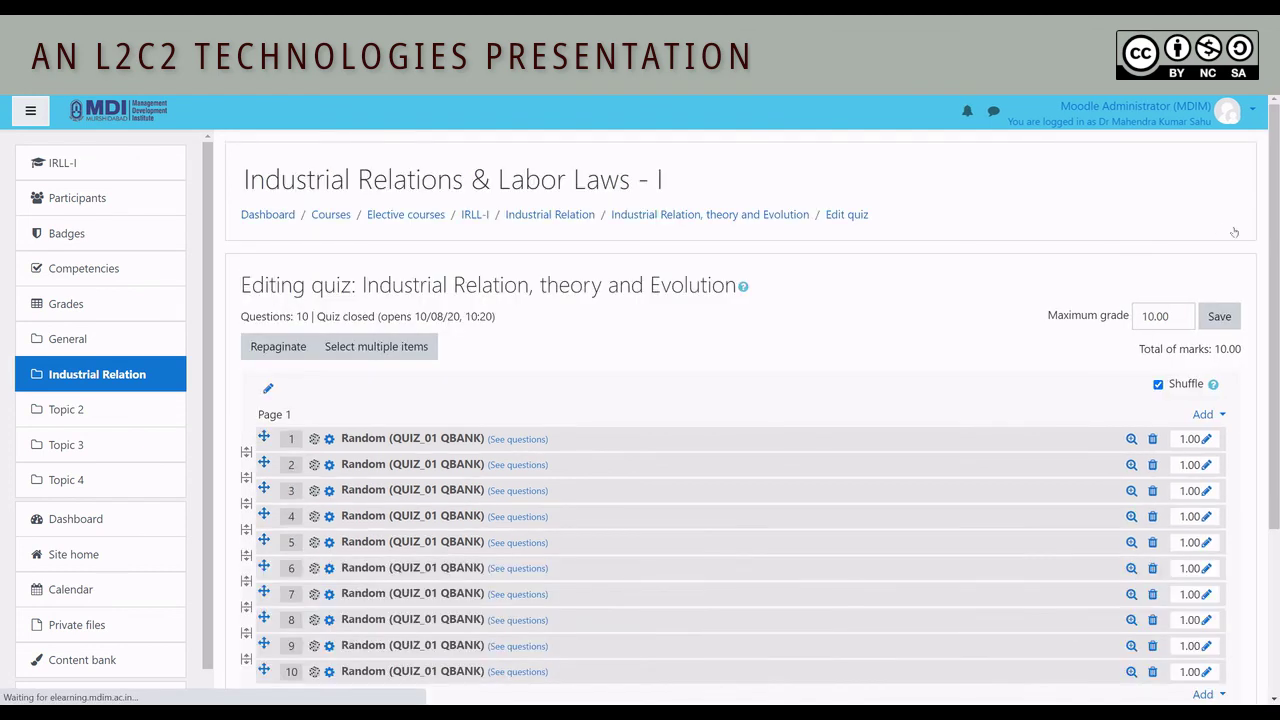
{"action": "scroll", "coordinate": [740, 420], "scroll_direction": "down", "scroll_amount": 3}
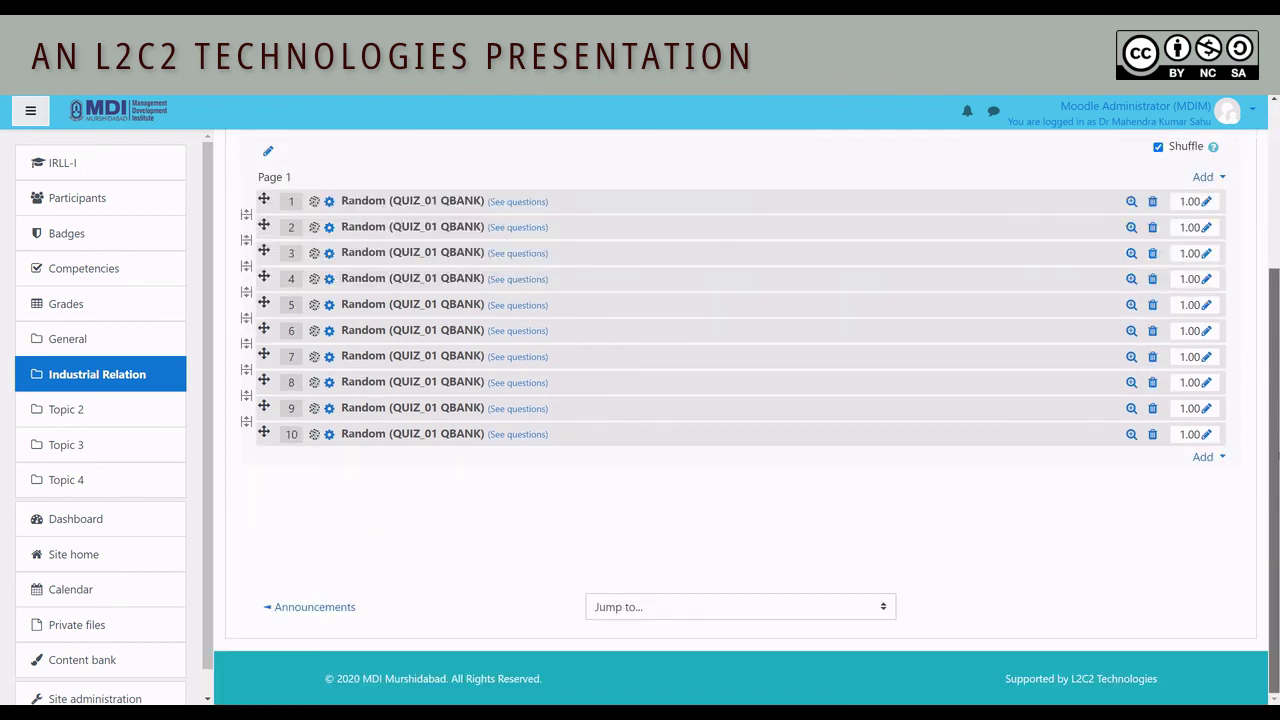
{"action": "scroll", "coordinate": [740, 420], "scroll_direction": "up", "scroll_amount": 3}
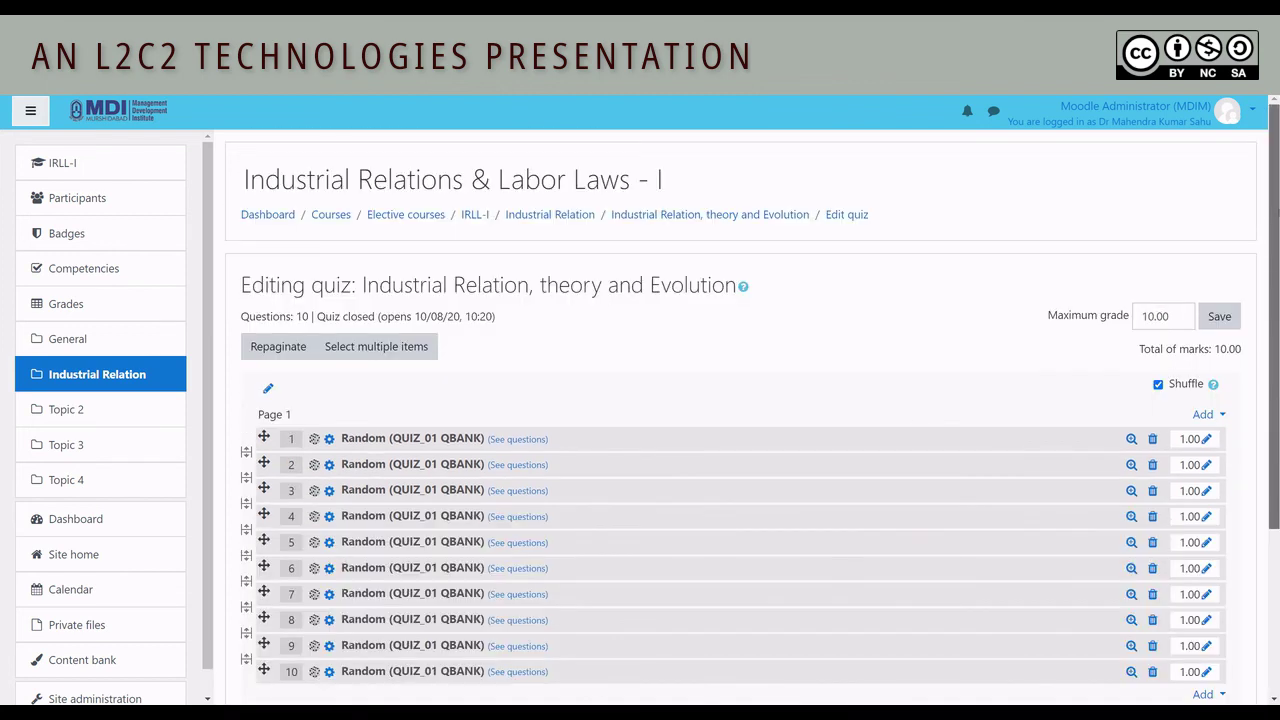
Step: Return to the IRLL-I course and open the Industrial Relation, theory and Evolution quiz
{"action": "left_click", "coordinate": [470, 216]}
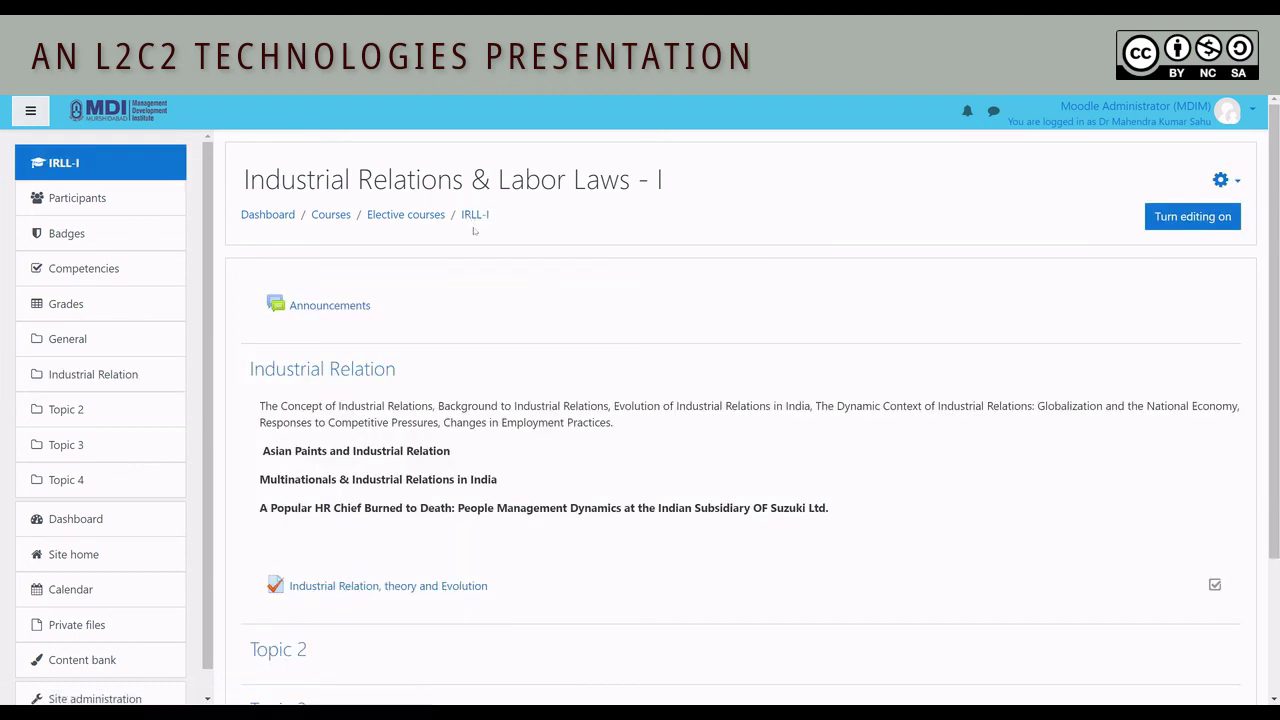
{"action": "left_click", "coordinate": [365, 585]}
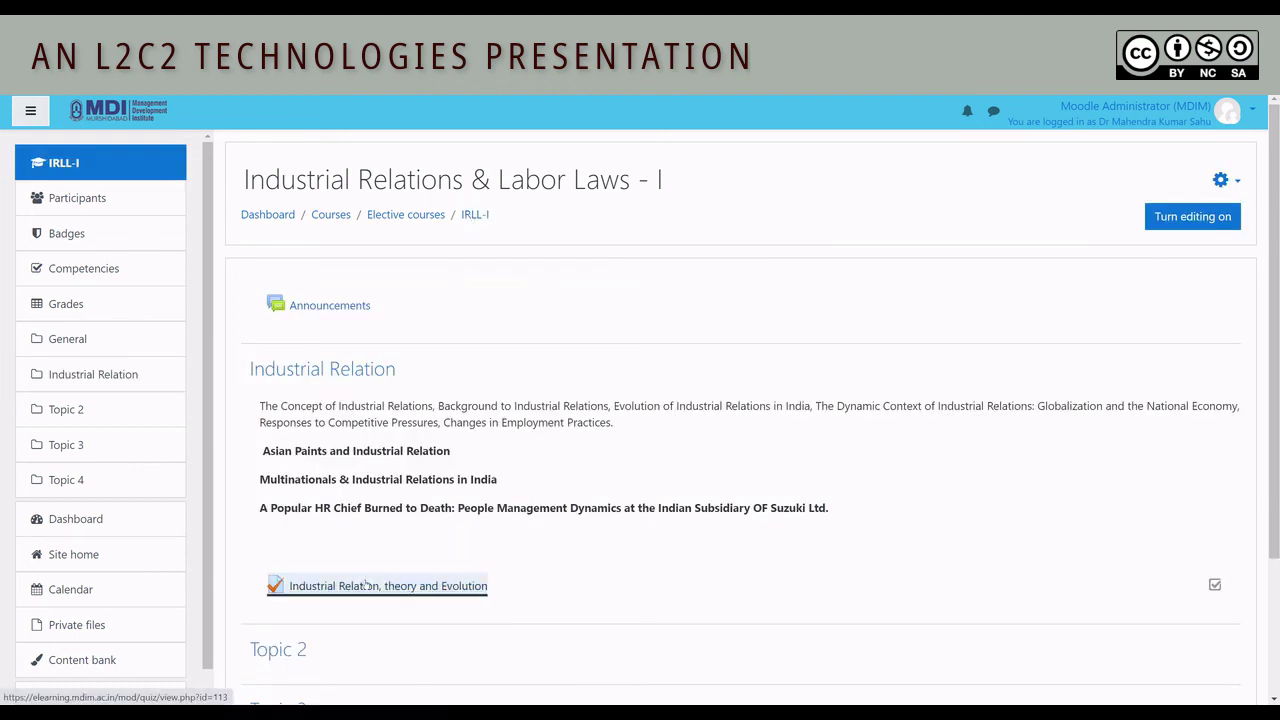